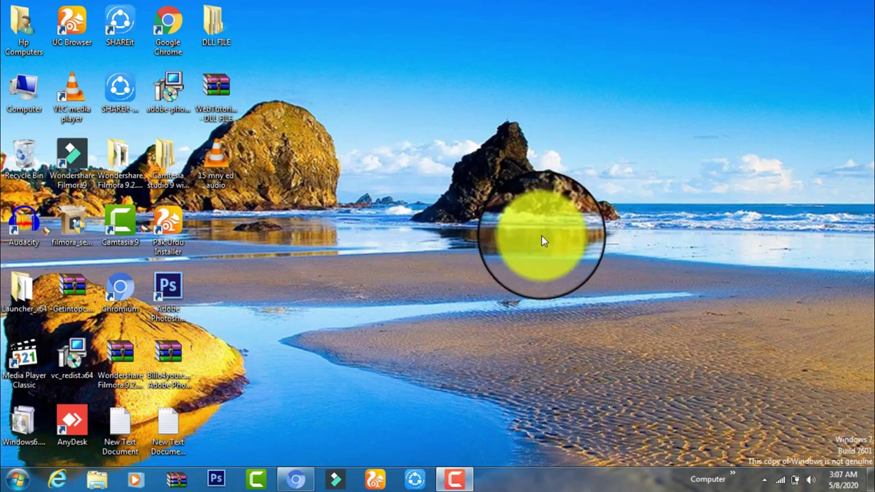
Step: Restore the Chromium window showing the CVVAds registration page from the taskbar
{"action": "mouse_move", "coordinate": [296, 478]}
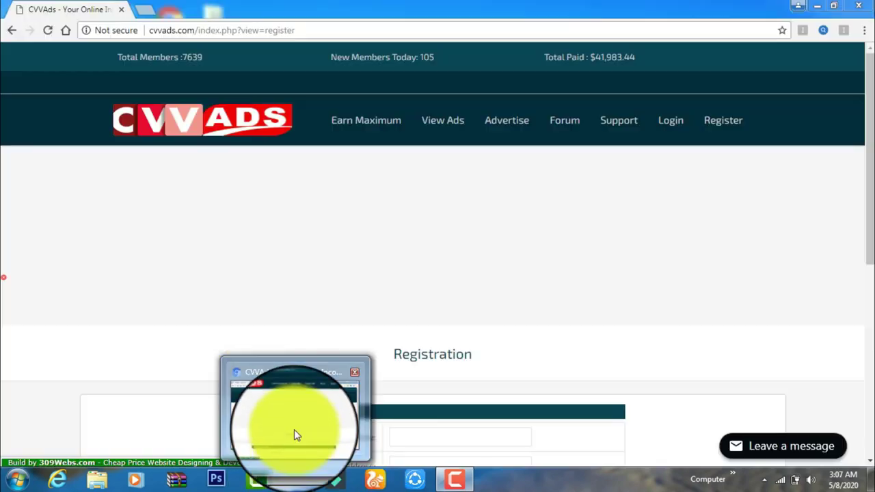
{"action": "left_click", "coordinate": [294, 431]}
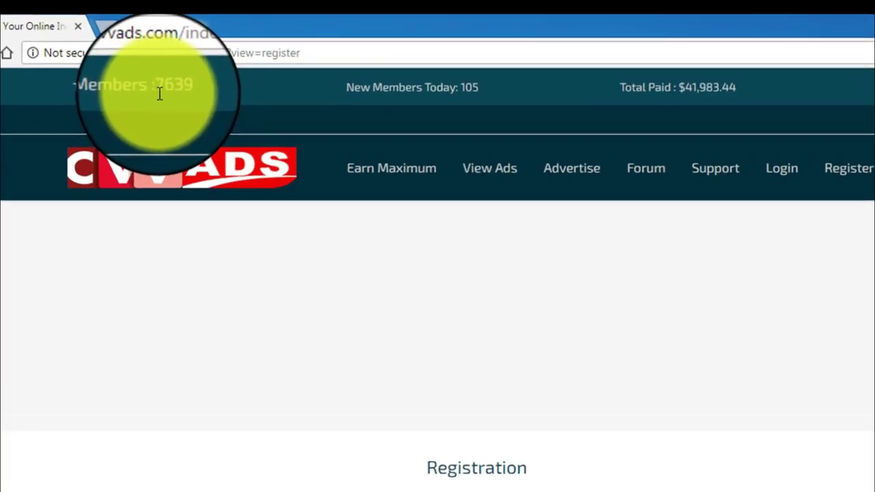
{"action": "triple_click", "coordinate": [163, 93]}
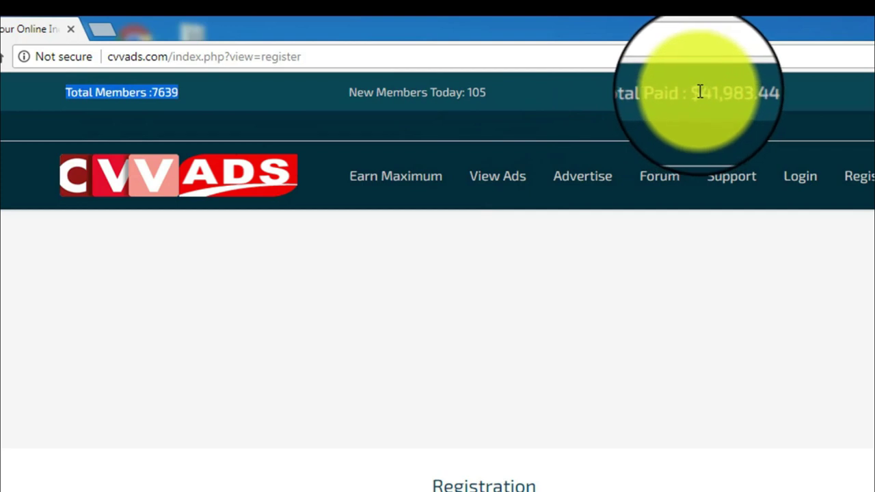
{"action": "left_click_drag", "start_coordinate": [695, 93], "coordinate": [763, 132]}
{"action": "left_click", "coordinate": [755, 95]}
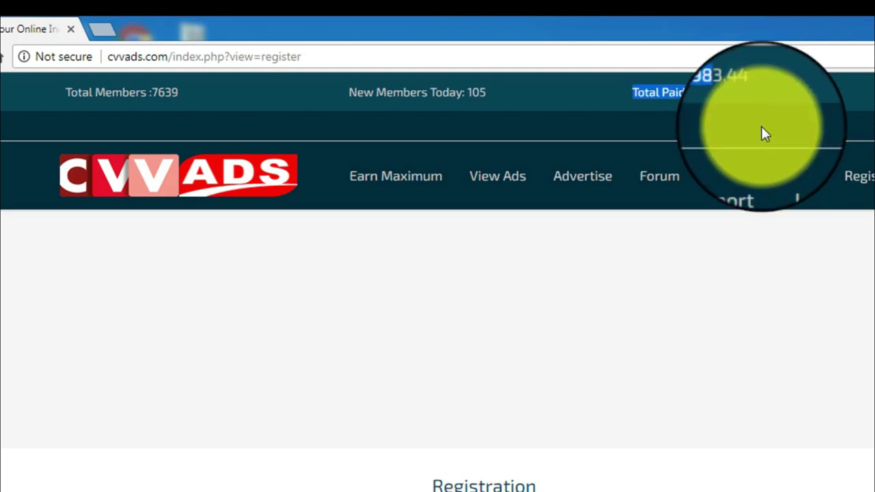
{"action": "left_click", "coordinate": [762, 127]}
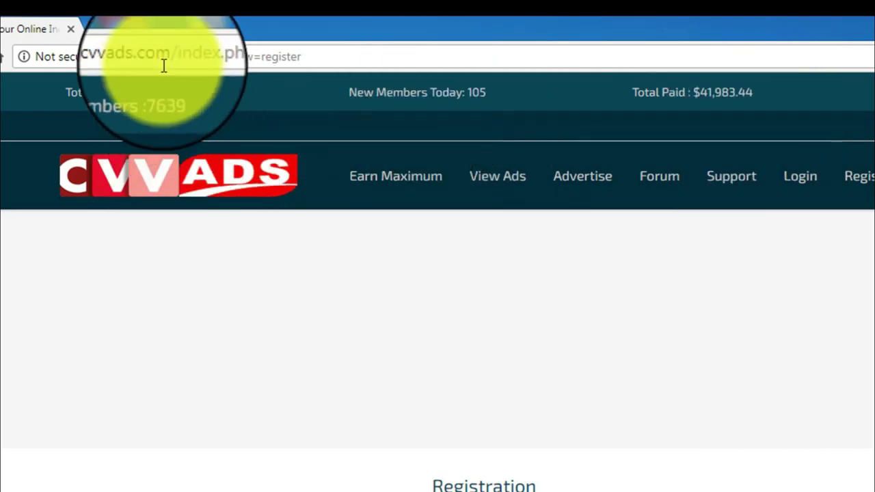
{"action": "double_click", "coordinate": [151, 90]}
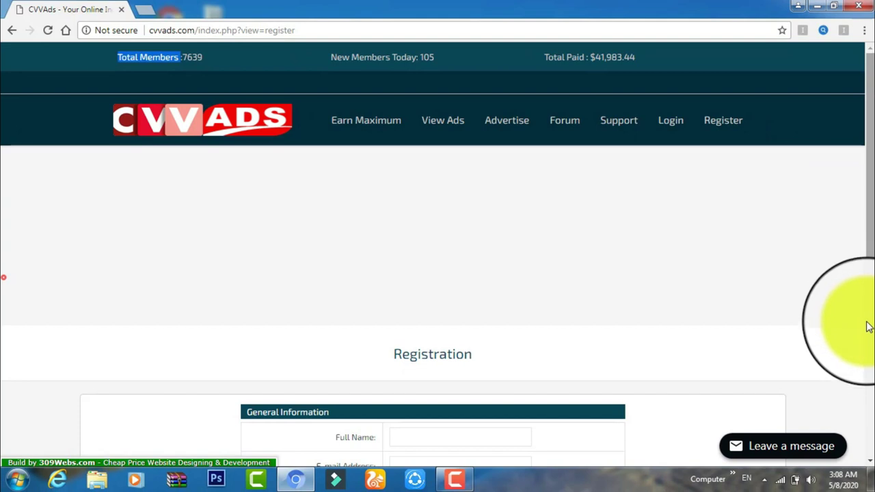
Step: Autofill the full name, e-mail and confirmation e-mail fields from saved entries
{"action": "scroll", "coordinate": [868, 326], "scroll_direction": "down", "scroll_amount": 5}
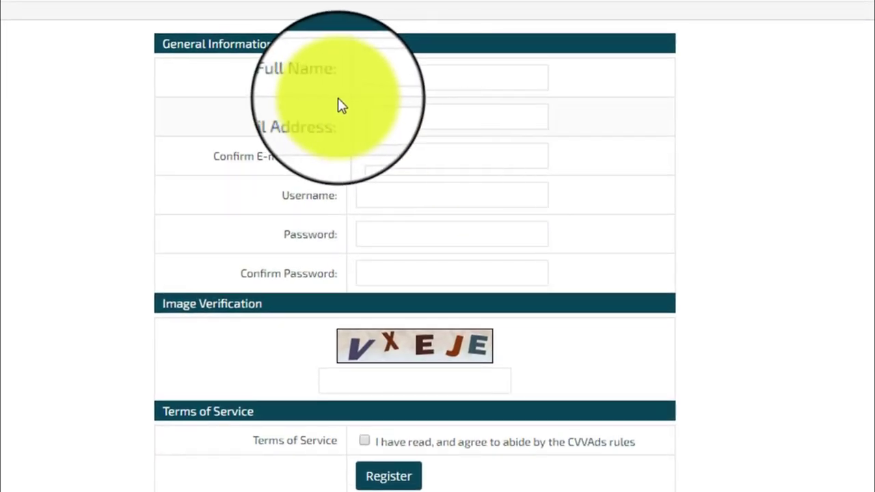
{"action": "left_click", "coordinate": [369, 81]}
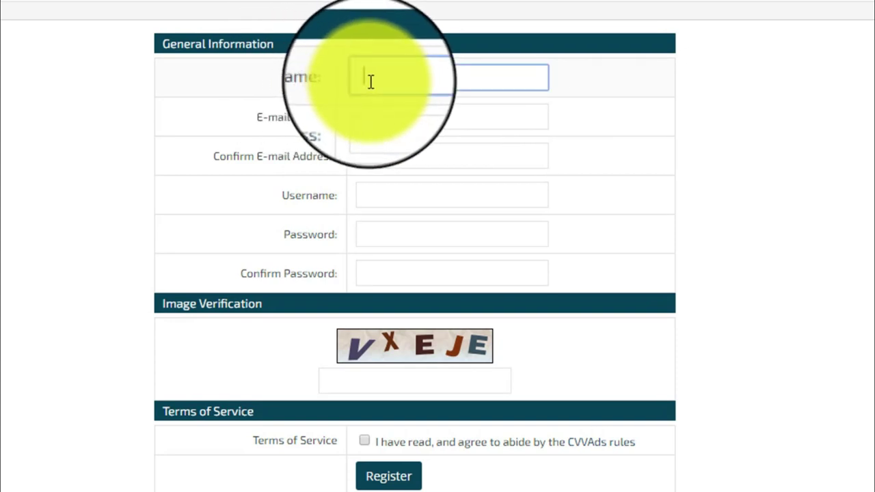
{"action": "type", "text": "is"}
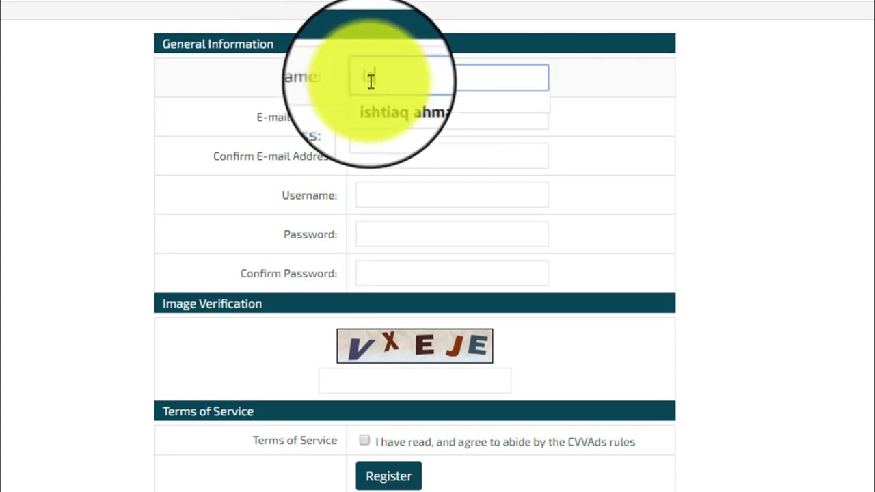
{"action": "left_click", "coordinate": [385, 107]}
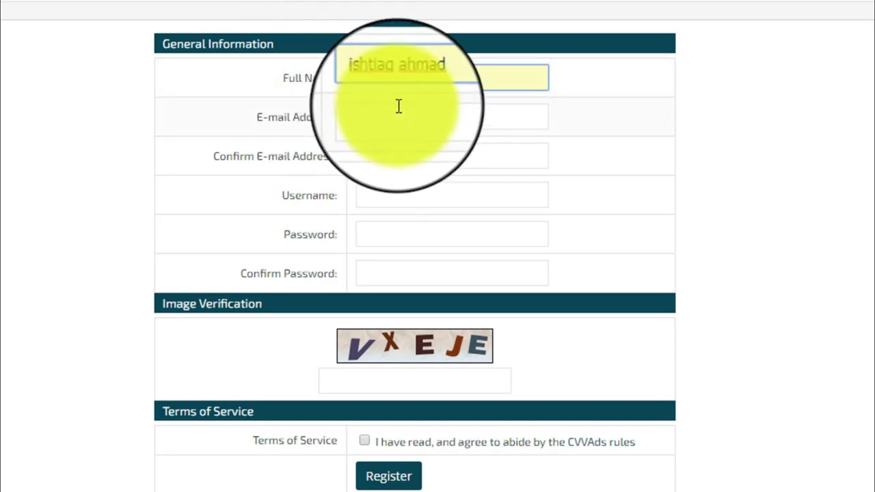
{"action": "left_click", "coordinate": [388, 113]}
{"action": "left_click", "coordinate": [384, 142]}
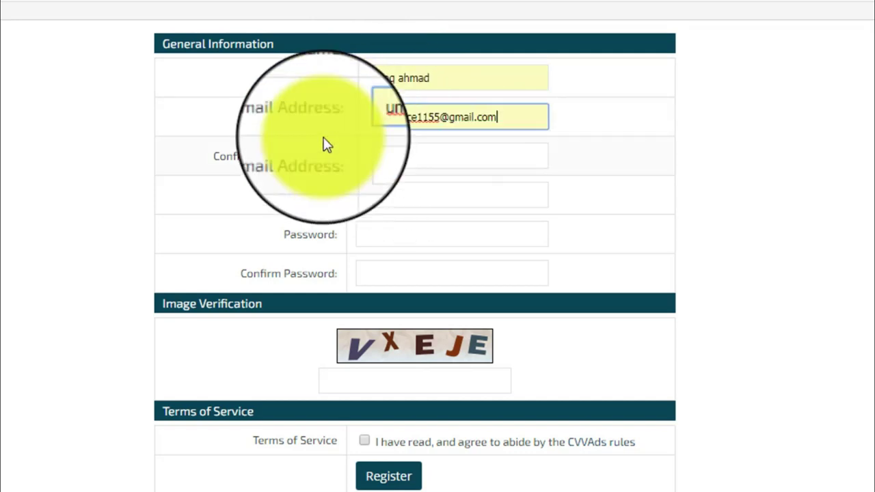
{"action": "left_click", "coordinate": [367, 155]}
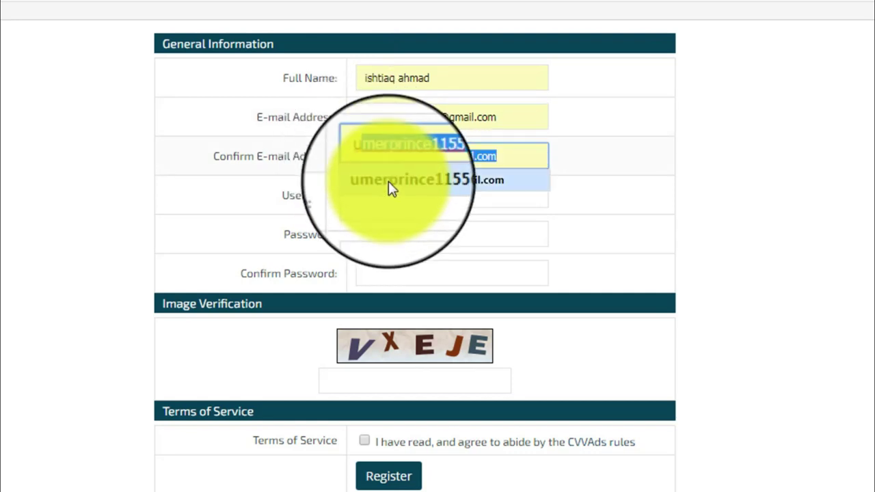
{"action": "left_click", "coordinate": [388, 181]}
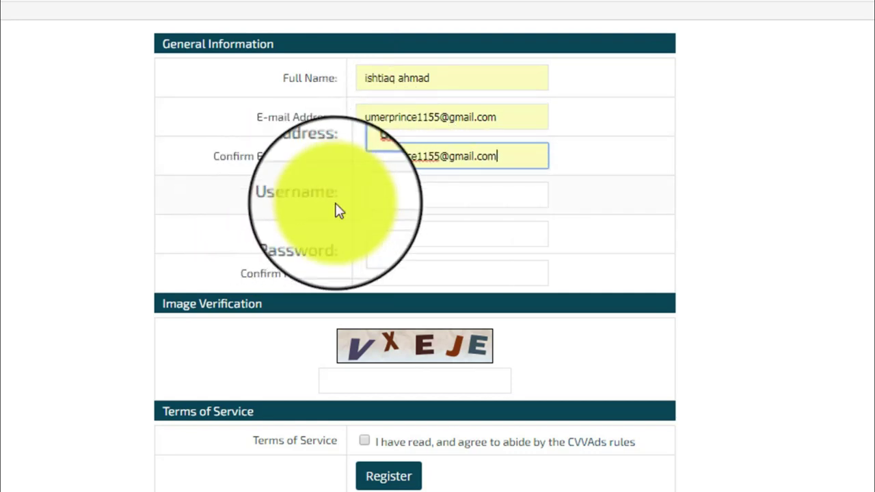
Step: Enter the username, then type the password and its confirmation
{"action": "left_click", "coordinate": [376, 195]}
{"action": "type", "text": "umer"}
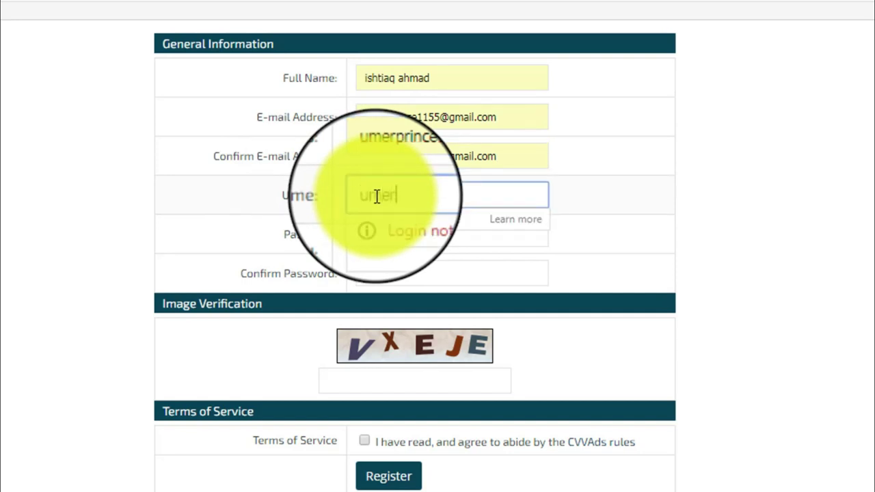
{"action": "type", "text": "princee11"}
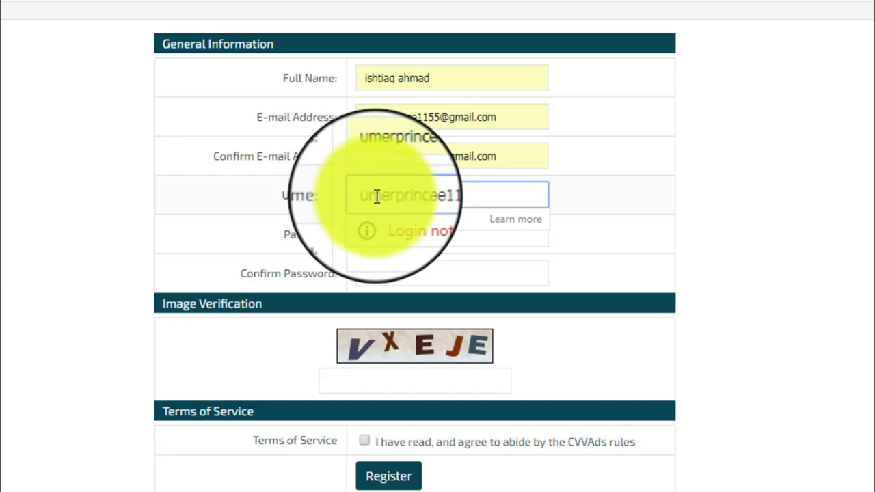
{"action": "type", "text": "55"}
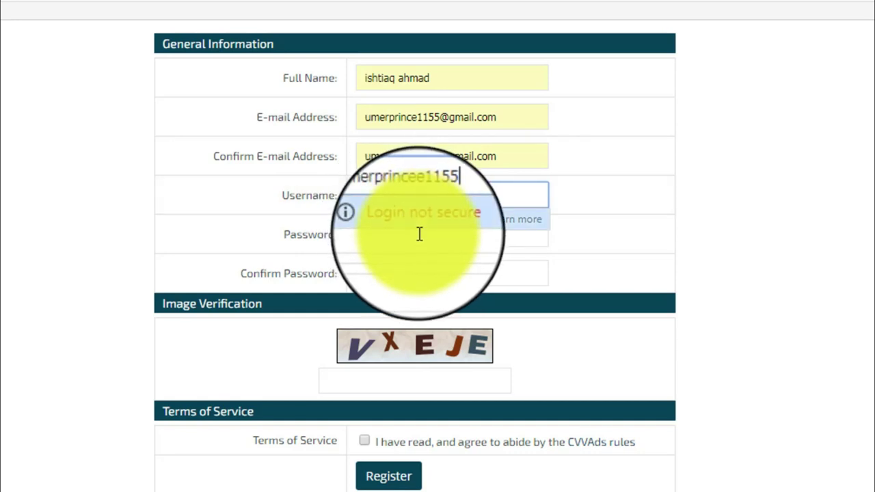
{"action": "key", "text": "BackSpace"}
{"action": "left_click", "coordinate": [395, 242]}
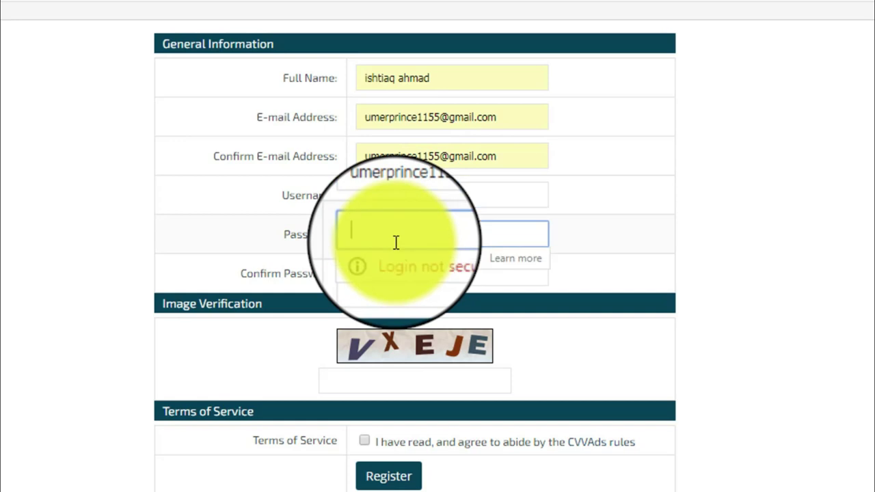
{"action": "type", "text": "********"}
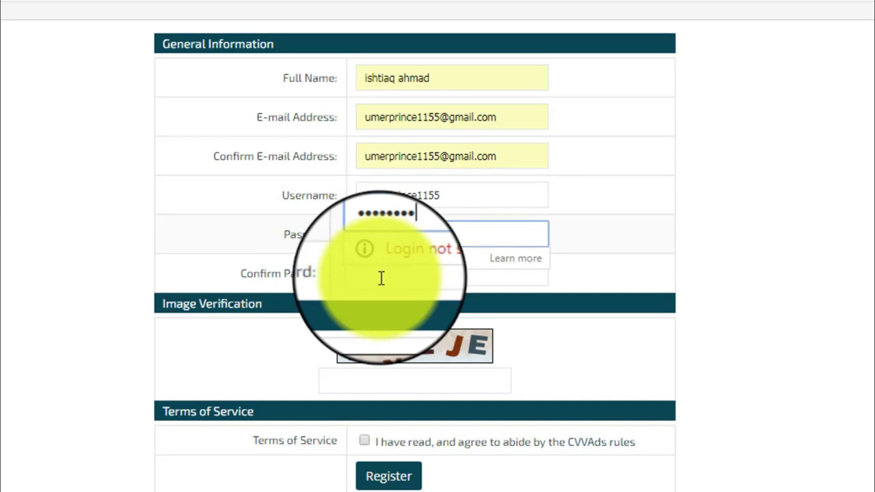
{"action": "left_click", "coordinate": [381, 279]}
{"action": "type", "text": "********"}
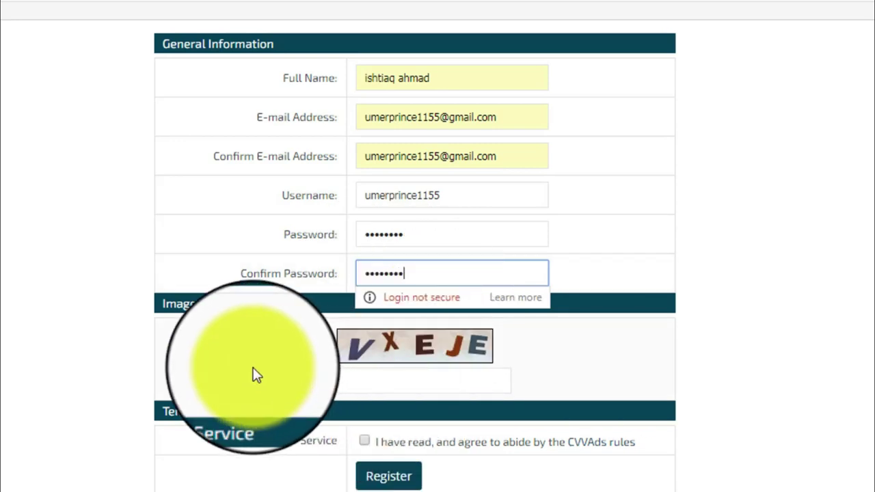
{"action": "left_click", "coordinate": [253, 375]}
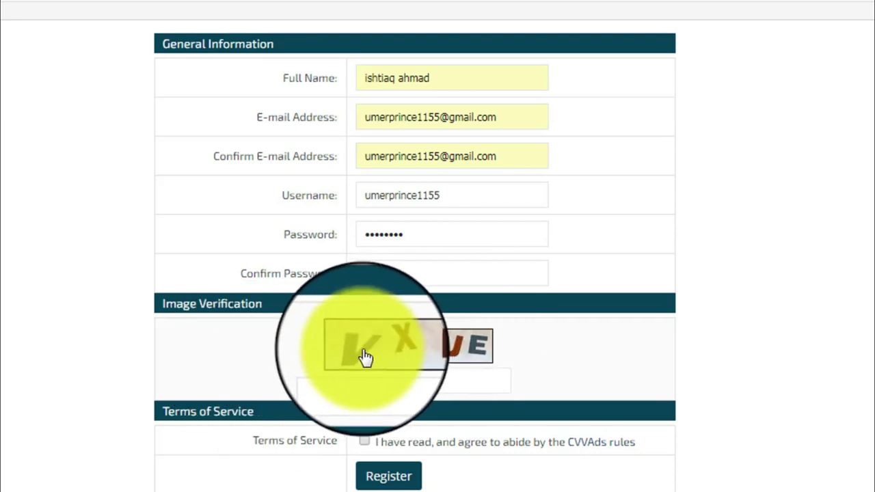
Step: Enter the image verification code, accept the Terms of Service, and submit the registration
{"action": "left_click", "coordinate": [403, 375]}
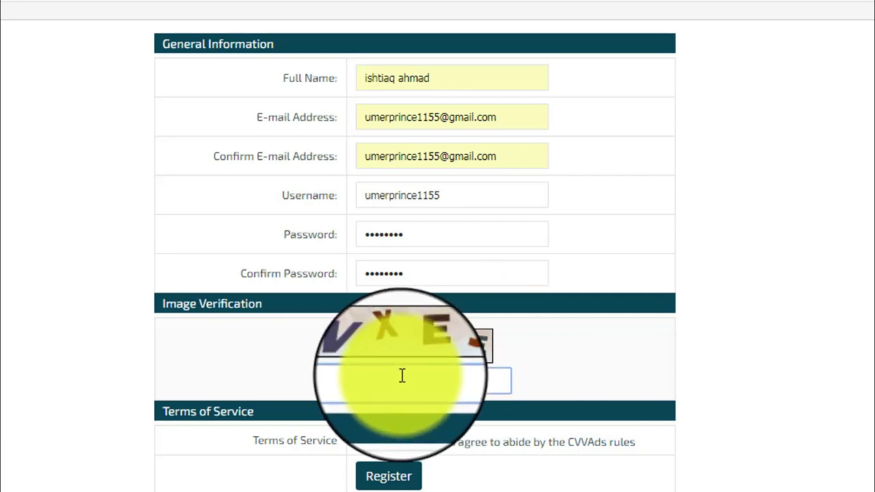
{"action": "left_click", "coordinate": [402, 375]}
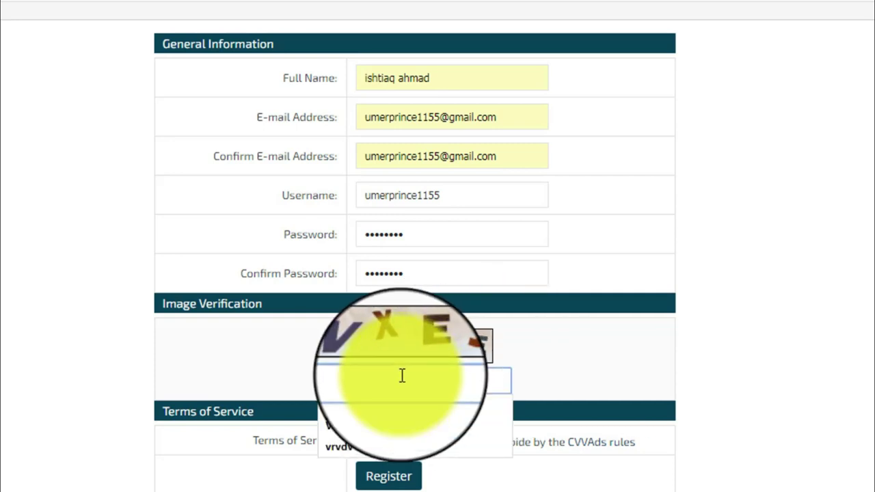
{"action": "key", "text": "Escape"}
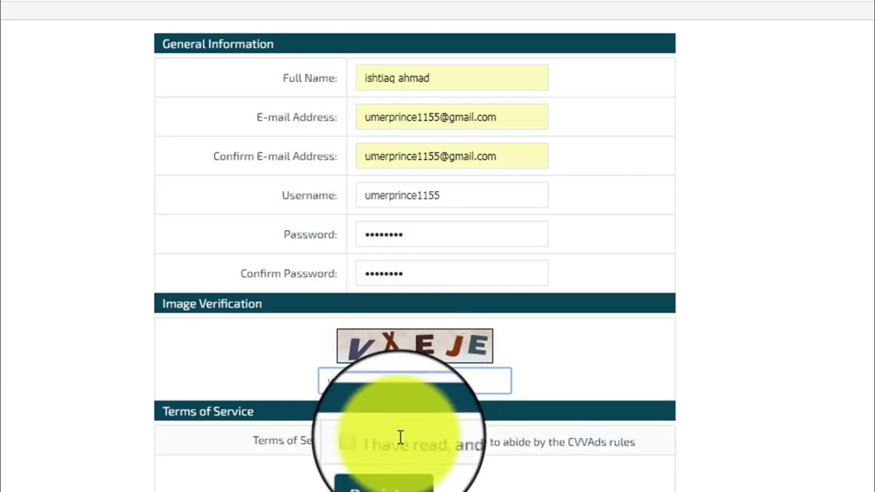
{"action": "left_click", "coordinate": [365, 443]}
{"action": "left_click", "coordinate": [366, 443]}
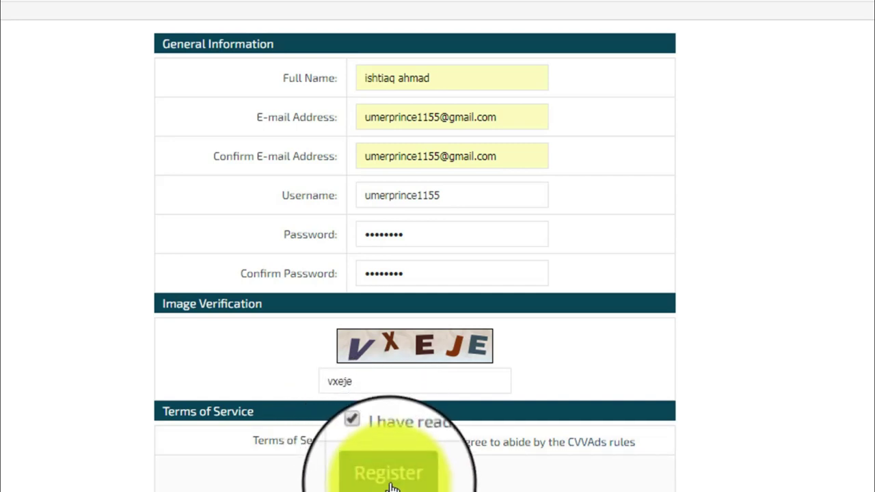
{"action": "left_click", "coordinate": [387, 470]}
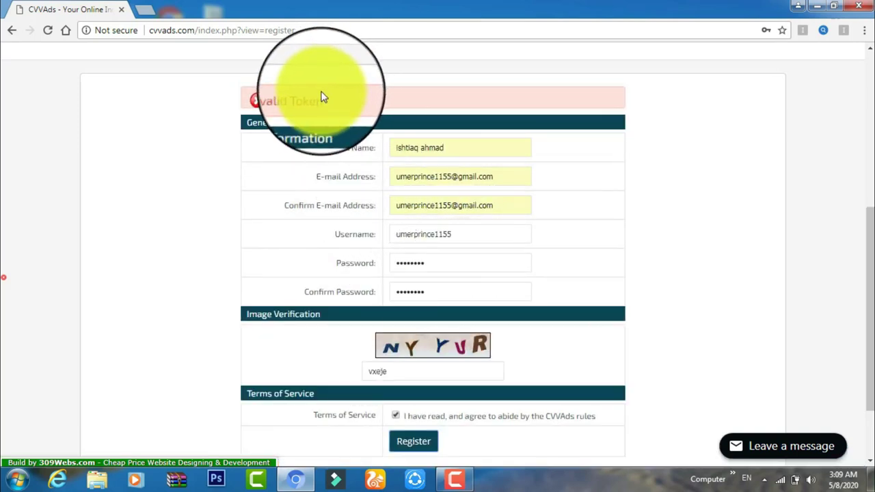
Step: Resubmit the registration after the Invalid Token error until the welcome message appears
{"action": "left_click_drag", "start_coordinate": [322, 97], "coordinate": [276, 98]}
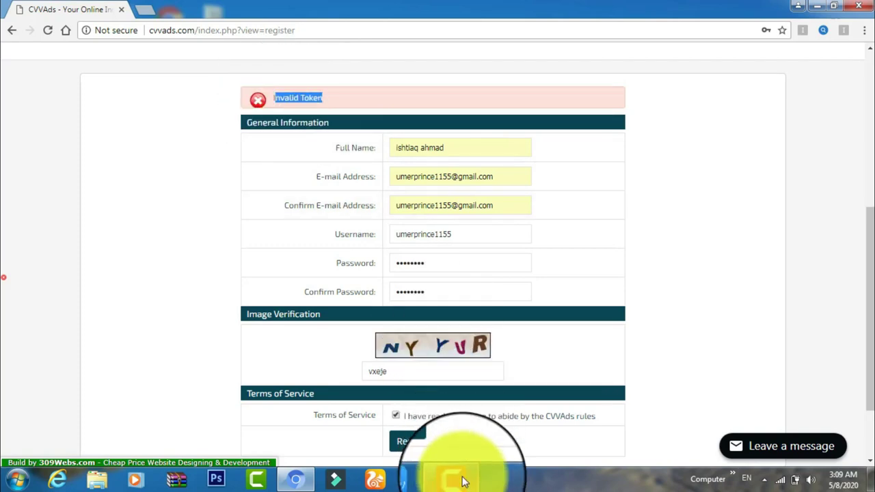
{"action": "mouse_move", "coordinate": [455, 478]}
{"action": "left_click", "coordinate": [450, 420]}
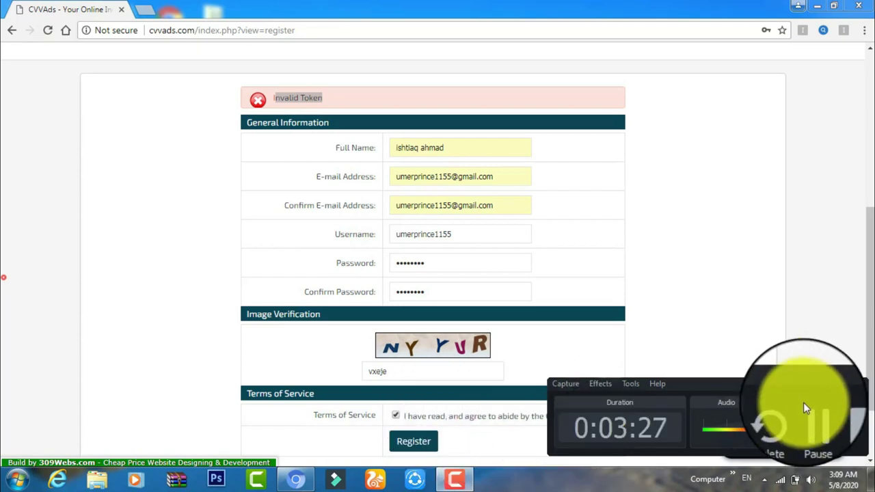
{"action": "left_click", "coordinate": [814, 430]}
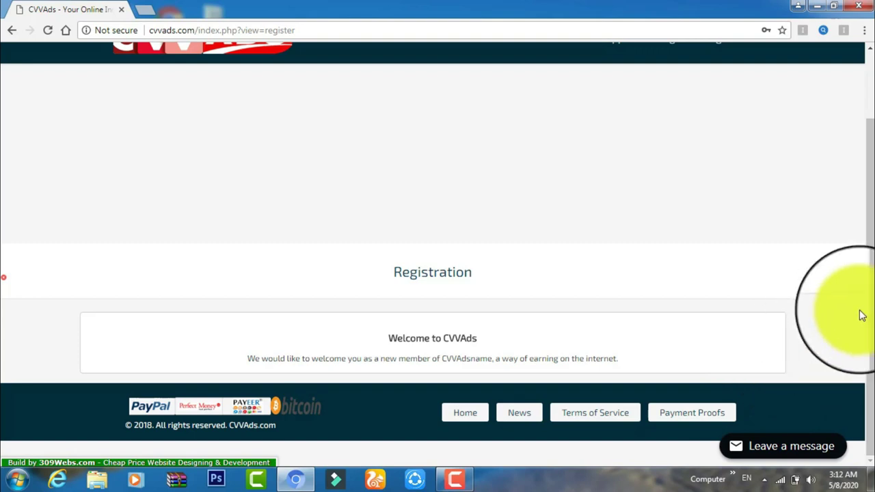
{"action": "scroll", "coordinate": [855, 196], "scroll_direction": "up", "scroll_amount": 2}
{"action": "scroll", "coordinate": [865, 290], "scroll_direction": "down", "scroll_amount": 1}
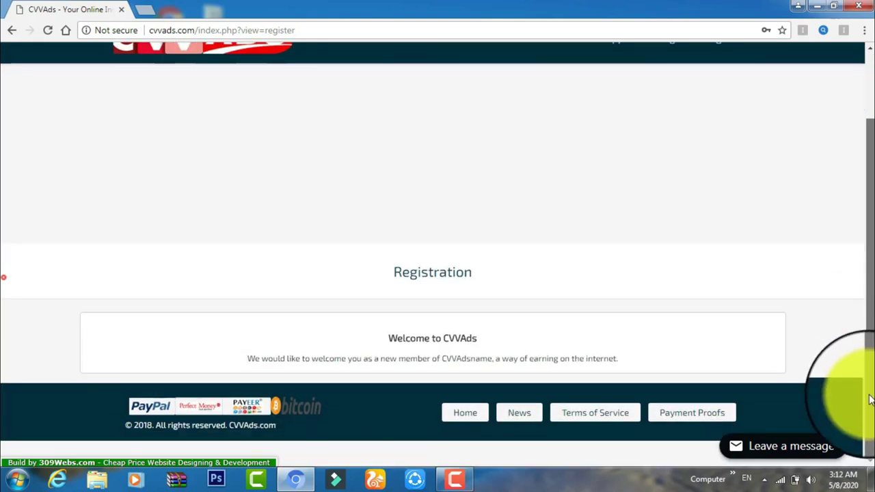
{"action": "scroll", "coordinate": [863, 260], "scroll_direction": "up", "scroll_amount": 1}
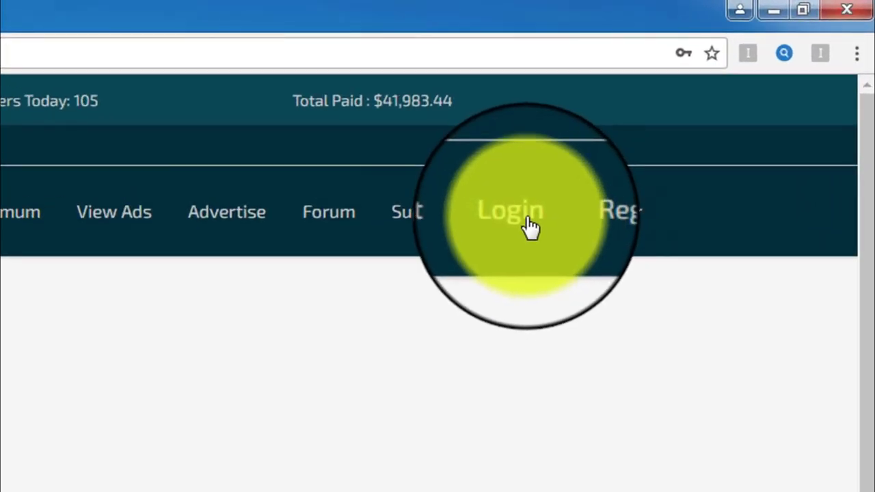
Step: Open the members login page, enter the captcha code, and log in
{"action": "left_click", "coordinate": [530, 227]}
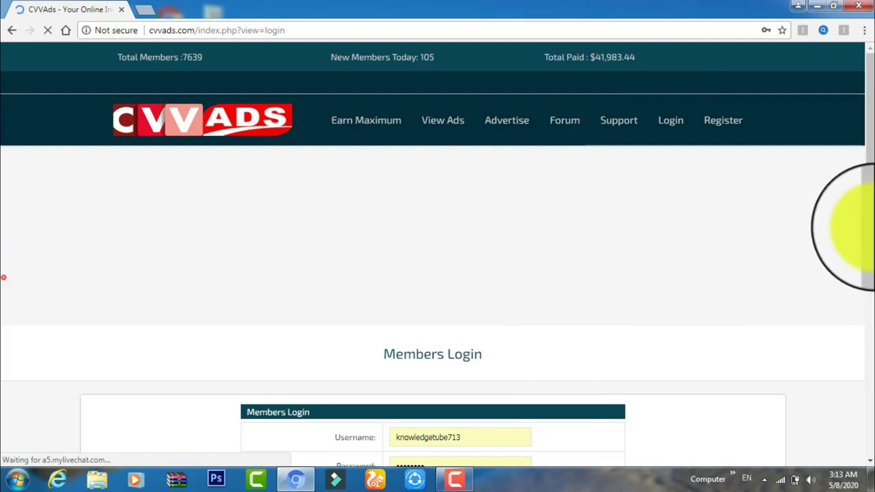
{"action": "scroll", "coordinate": [496, 368], "scroll_direction": "down", "scroll_amount": 4}
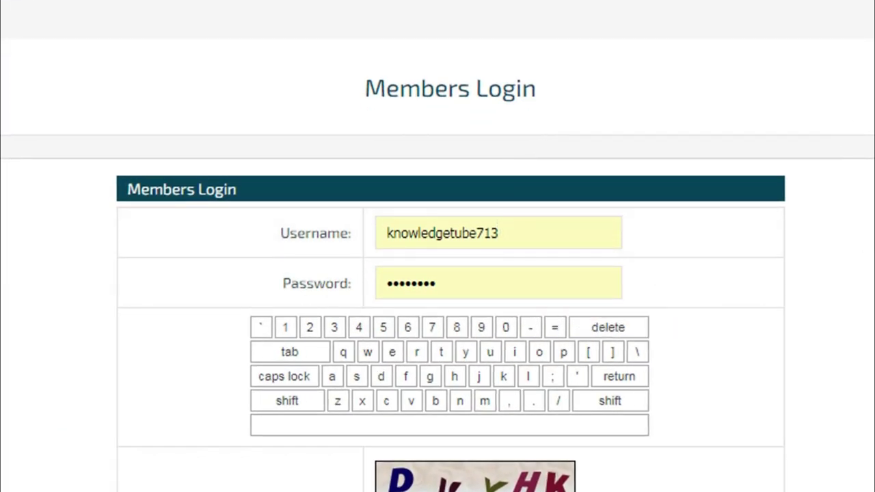
{"action": "scroll", "coordinate": [448, 261], "scroll_direction": "down", "scroll_amount": 4}
{"action": "left_click", "coordinate": [448, 260]}
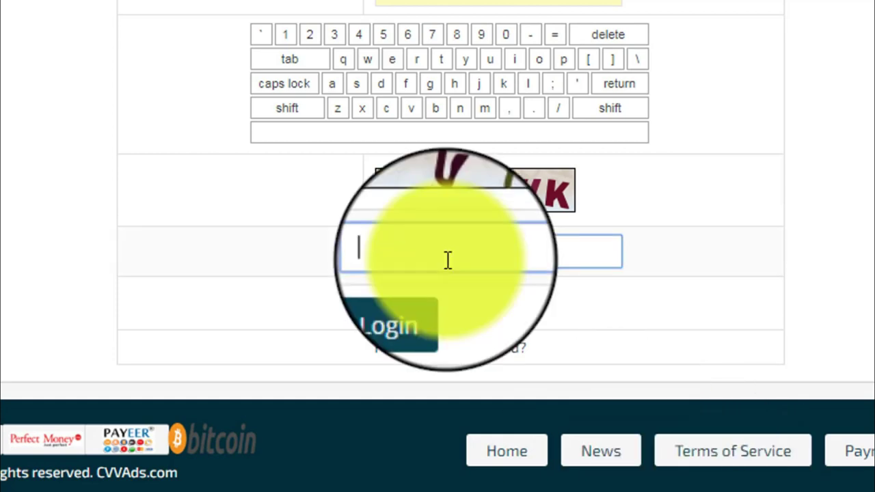
{"action": "type", "text": "duyhk"}
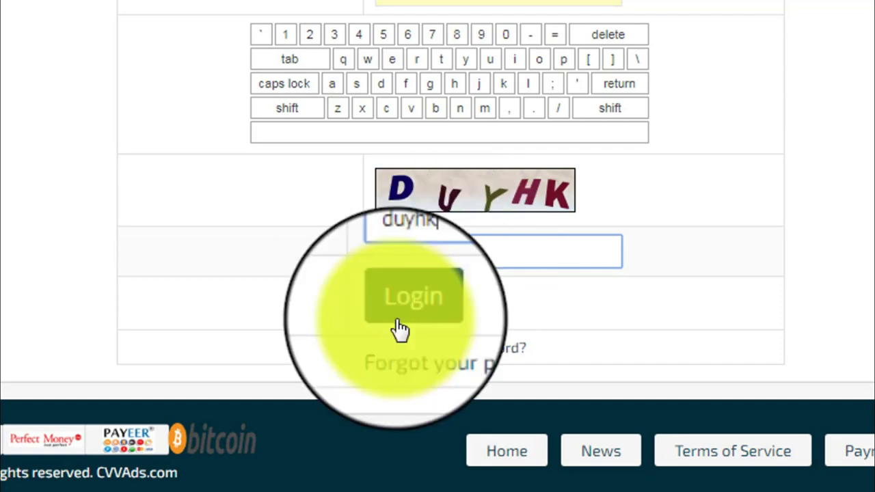
{"action": "left_click", "coordinate": [400, 321]}
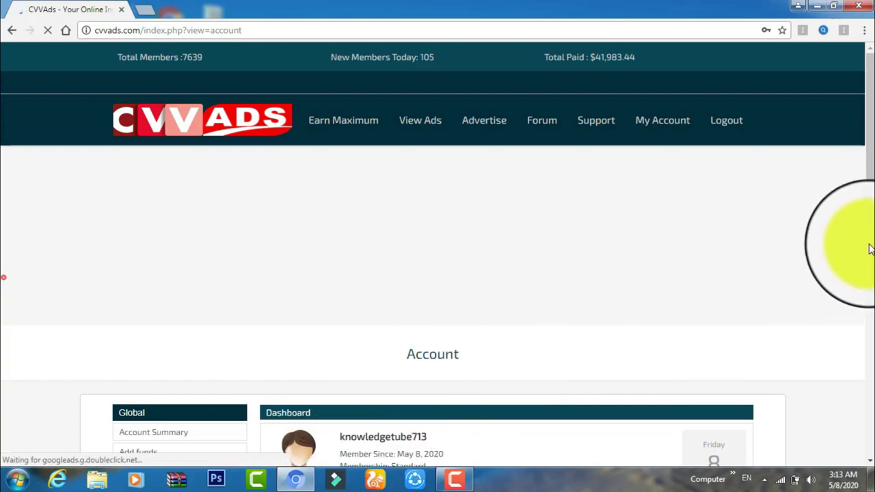
Step: Check the Purchase balance and $0.0000 Balance figures, then go to the Withdraw page
{"action": "left_click_drag", "start_coordinate": [870, 190], "coordinate": [867, 352]}
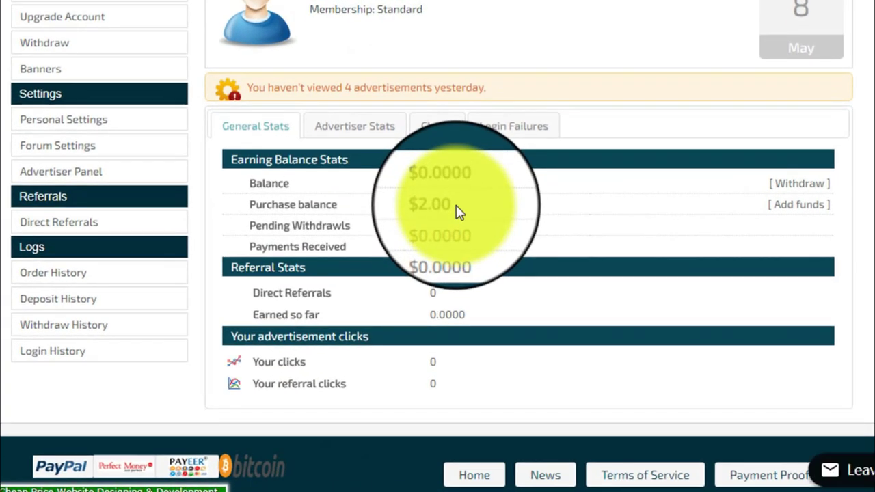
{"action": "left_click_drag", "start_coordinate": [455, 225], "coordinate": [430, 225]}
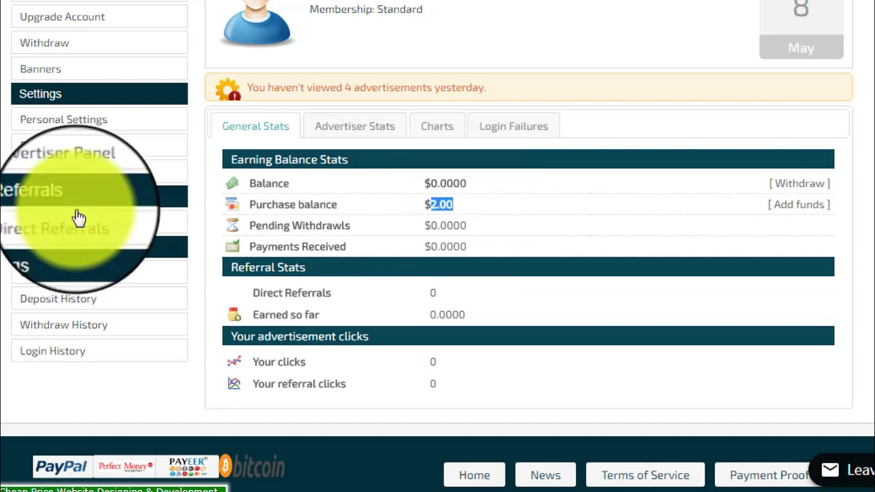
{"action": "left_click", "coordinate": [247, 54]}
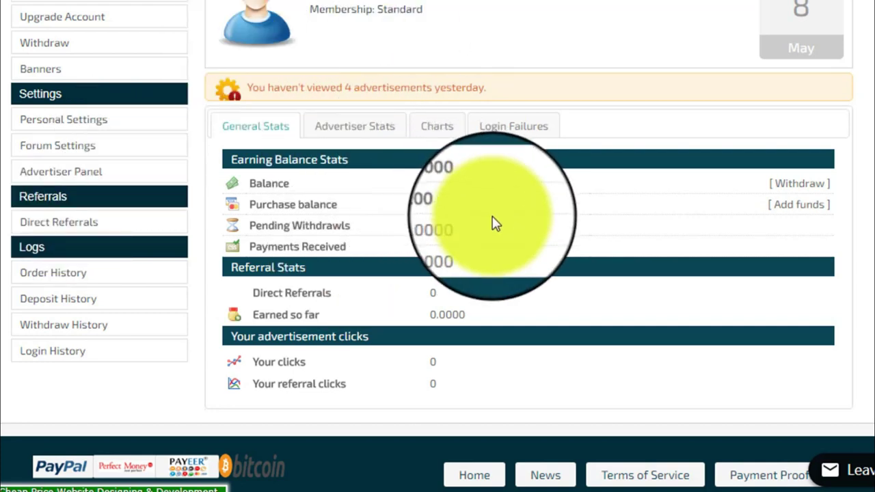
{"action": "left_click_drag", "start_coordinate": [422, 205], "coordinate": [452, 203]}
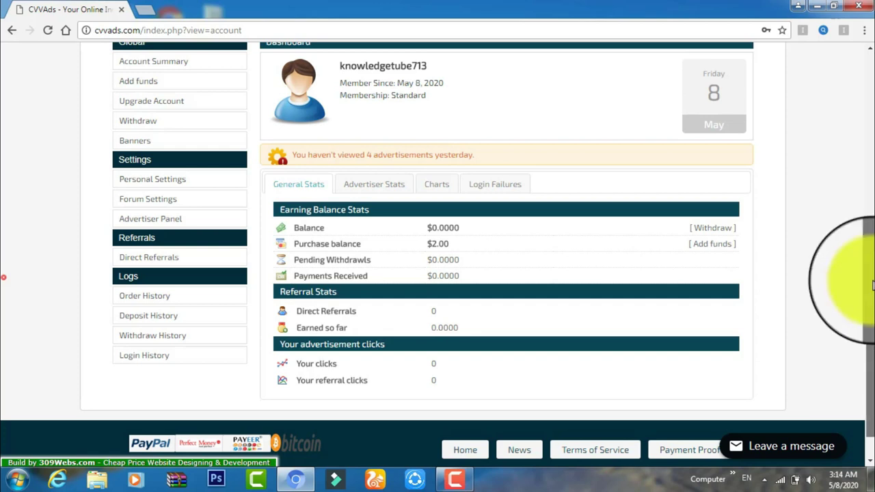
{"action": "left_click_drag", "start_coordinate": [871, 329], "coordinate": [871, 264]}
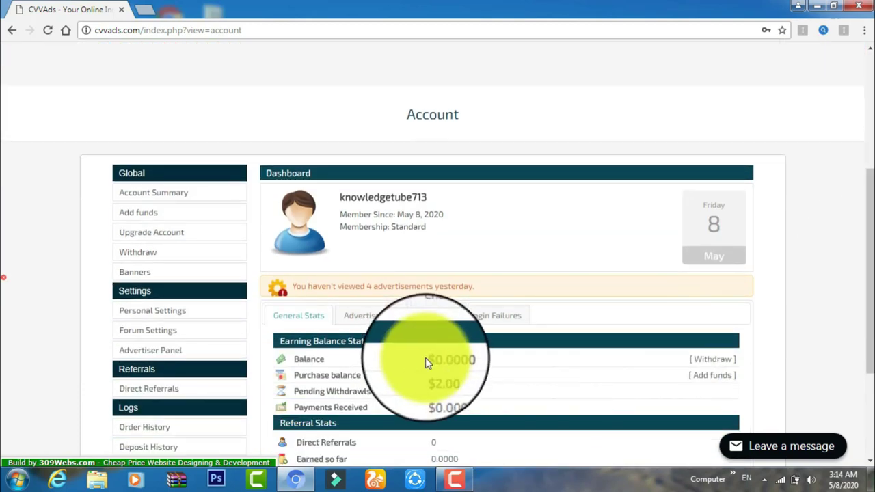
{"action": "left_click_drag", "start_coordinate": [426, 358], "coordinate": [469, 359]}
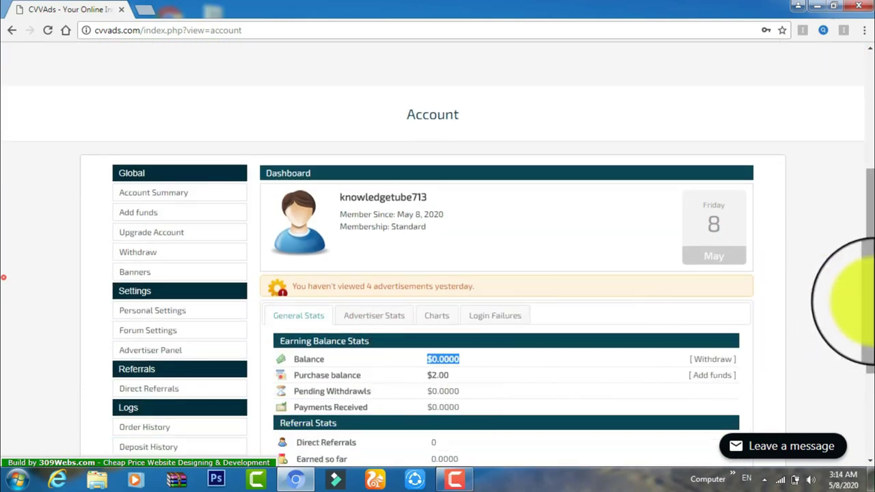
{"action": "left_click", "coordinate": [143, 263]}
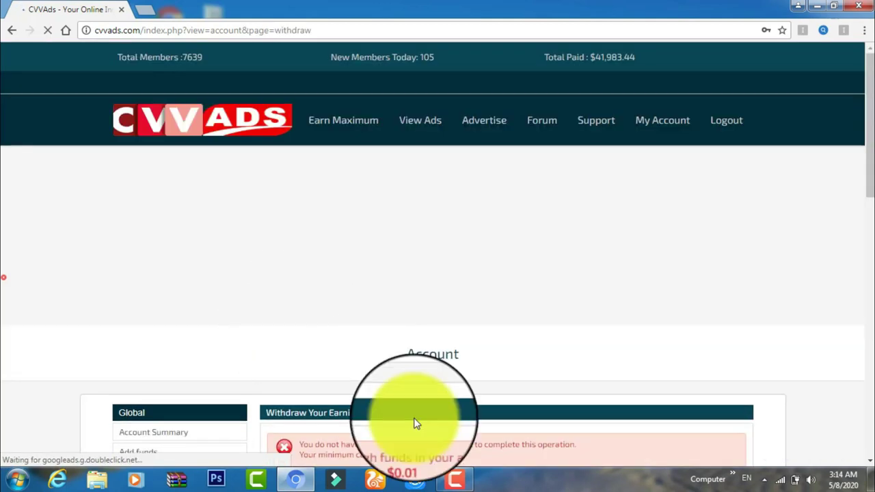
Step: Go back from the withdrawal page to the account dashboard
{"action": "left_click", "coordinate": [12, 30]}
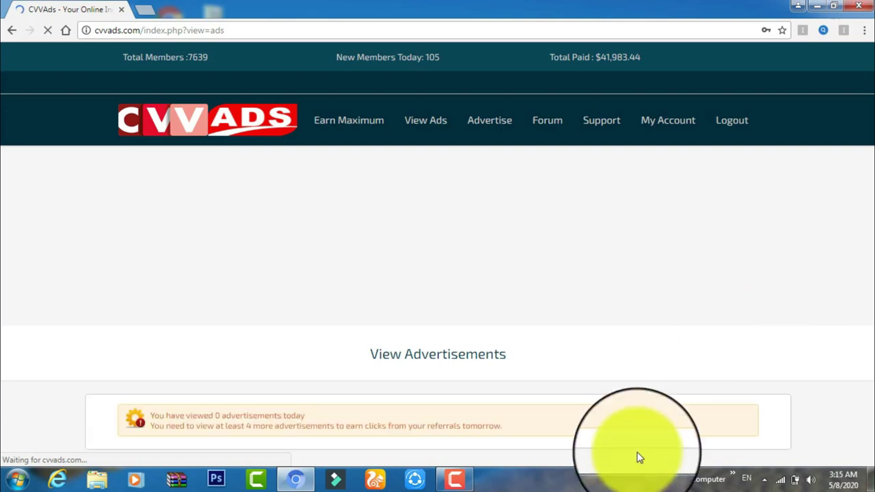
Step: Browse the Fixed Ads grid and open the BuyWebsHosting ad
{"action": "scroll", "coordinate": [869, 304], "scroll_direction": "down", "scroll_amount": 3}
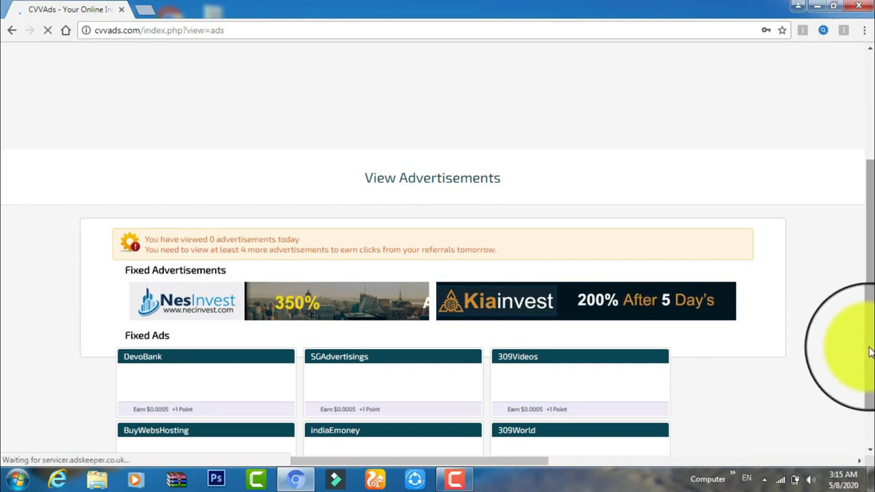
{"action": "scroll", "coordinate": [869, 345], "scroll_direction": "down", "scroll_amount": 1}
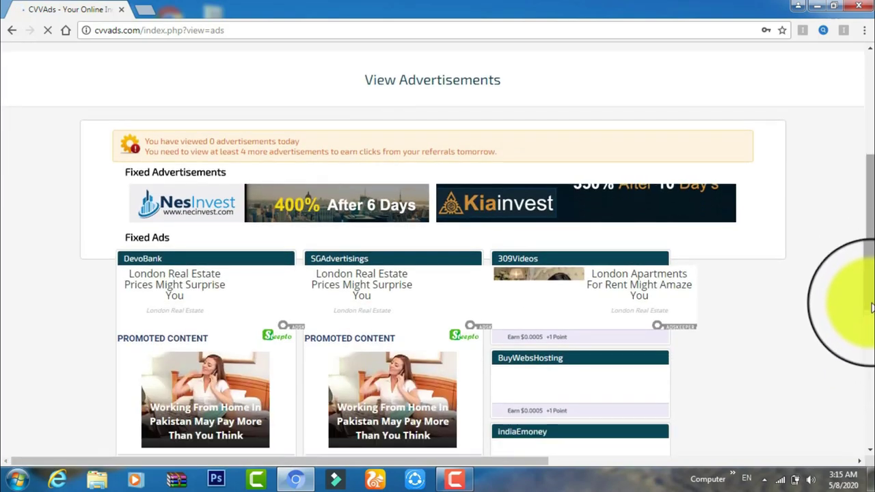
{"action": "scroll", "coordinate": [871, 294], "scroll_direction": "down", "scroll_amount": 5}
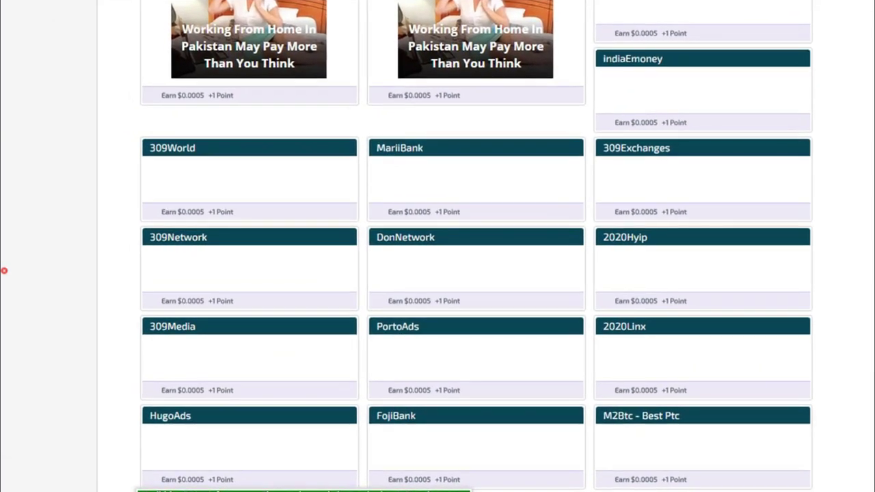
{"action": "scroll", "coordinate": [855, 273], "scroll_direction": "up", "scroll_amount": 5}
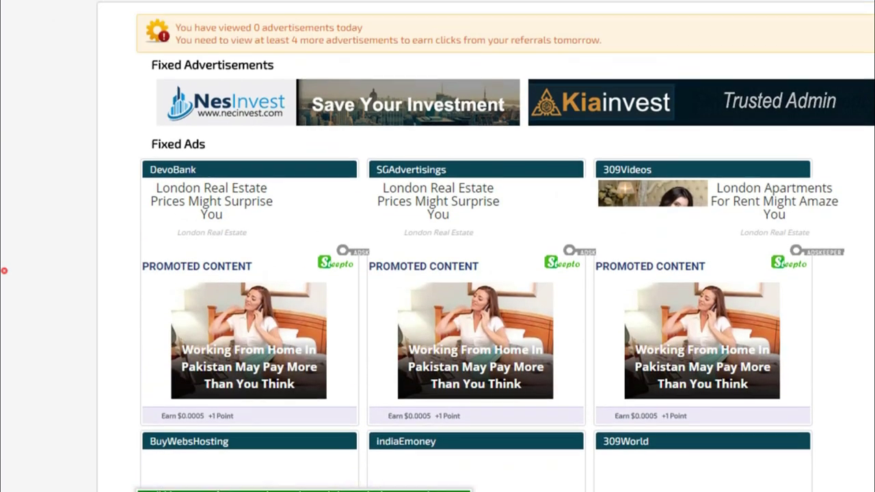
{"action": "scroll", "coordinate": [4, 271], "scroll_direction": "down", "scroll_amount": 9}
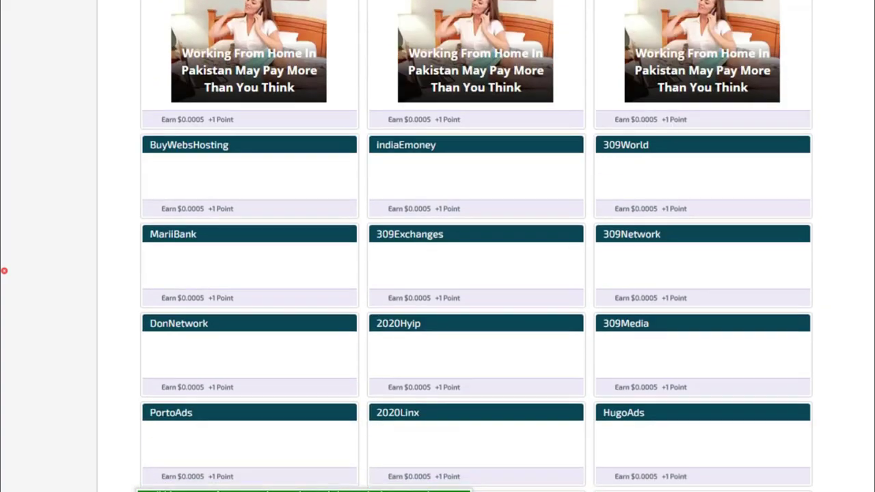
{"action": "scroll", "coordinate": [5, 271], "scroll_direction": "down", "scroll_amount": 2}
{"action": "scroll", "coordinate": [4, 271], "scroll_direction": "up", "scroll_amount": 10}
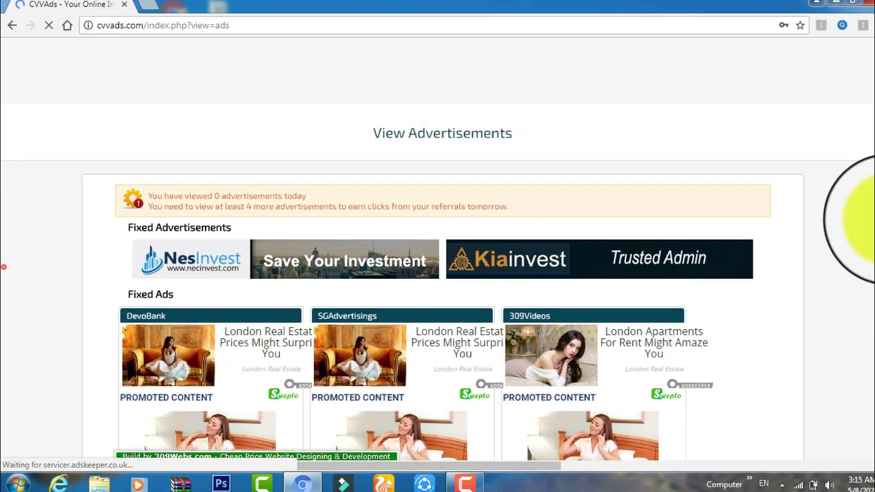
{"action": "scroll", "coordinate": [478, 226], "scroll_direction": "down", "scroll_amount": 2}
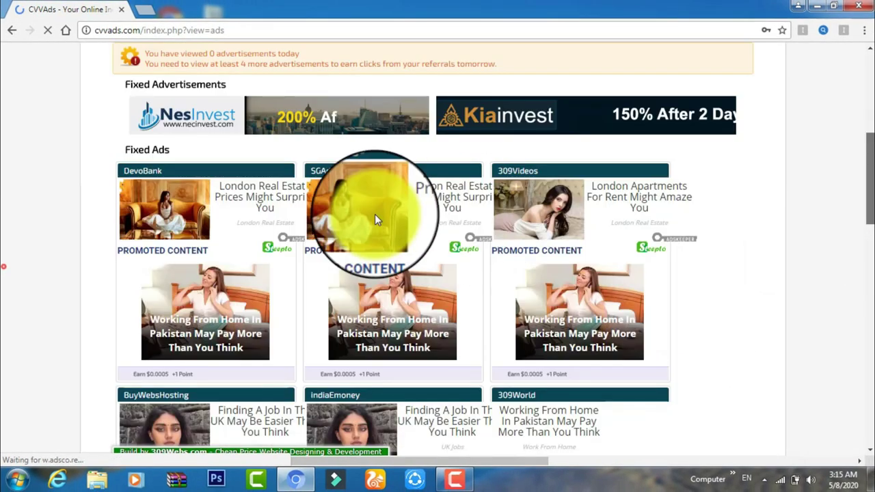
{"action": "scroll", "coordinate": [375, 214], "scroll_direction": "down", "scroll_amount": 2}
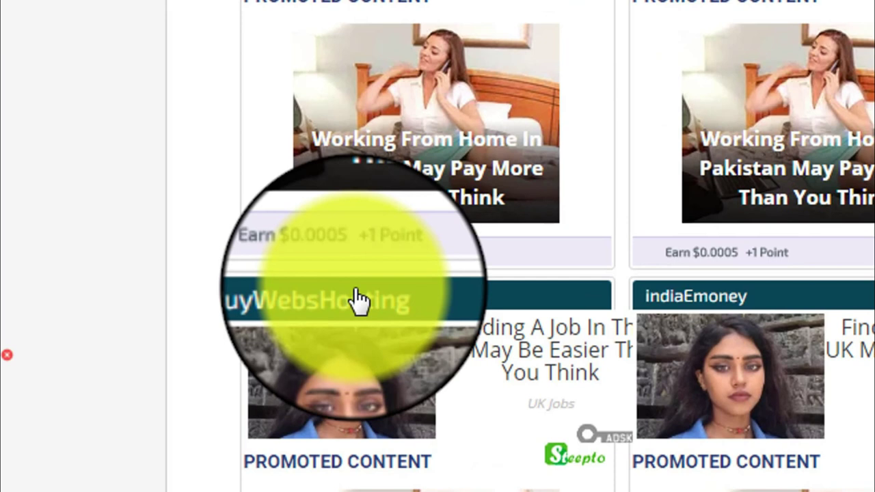
{"action": "left_click", "coordinate": [359, 299]}
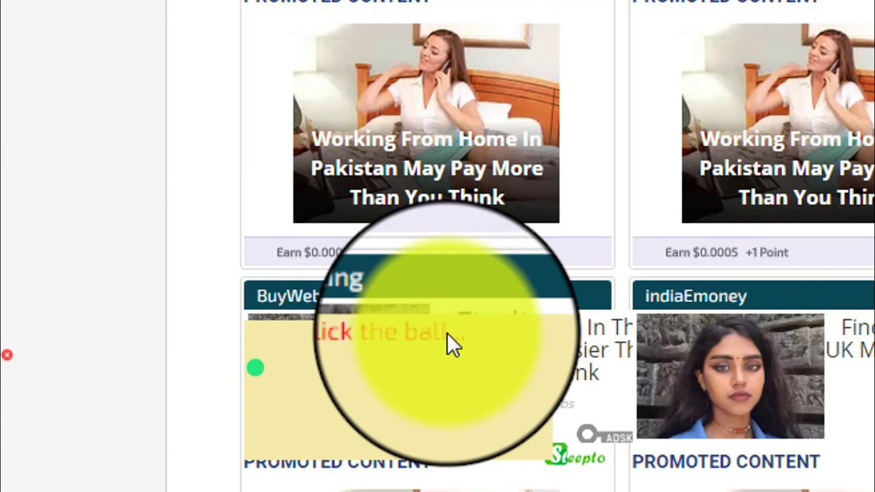
Step: Start the ad in a new viewing tab and dismiss the Windows activation notice
{"action": "left_click", "coordinate": [447, 333]}
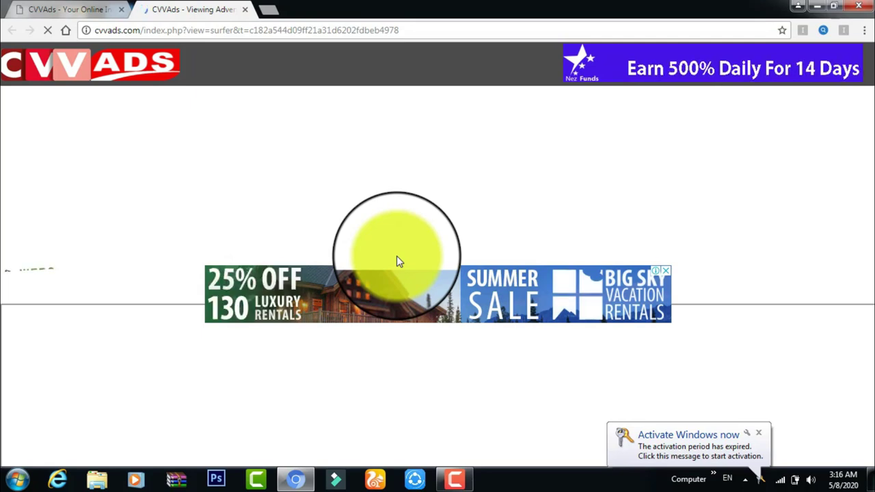
{"action": "left_click", "coordinate": [762, 435]}
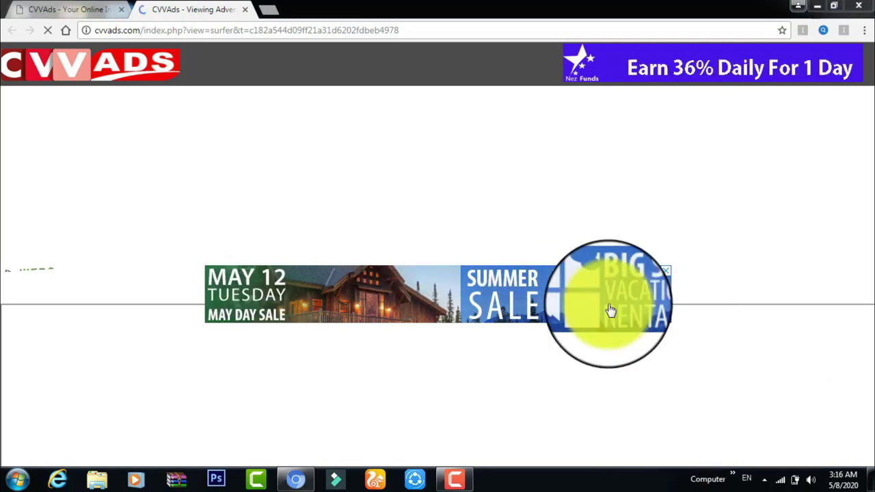
{"action": "mouse_move", "coordinate": [460, 479]}
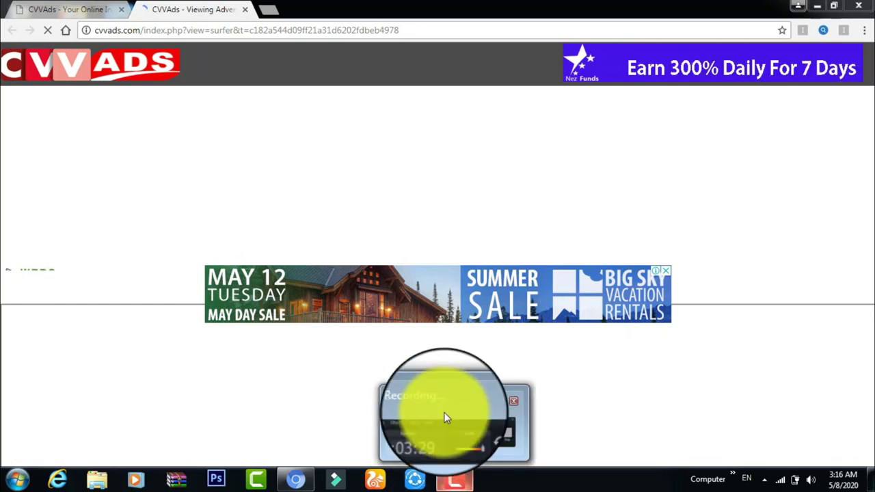
{"action": "left_click", "coordinate": [445, 414]}
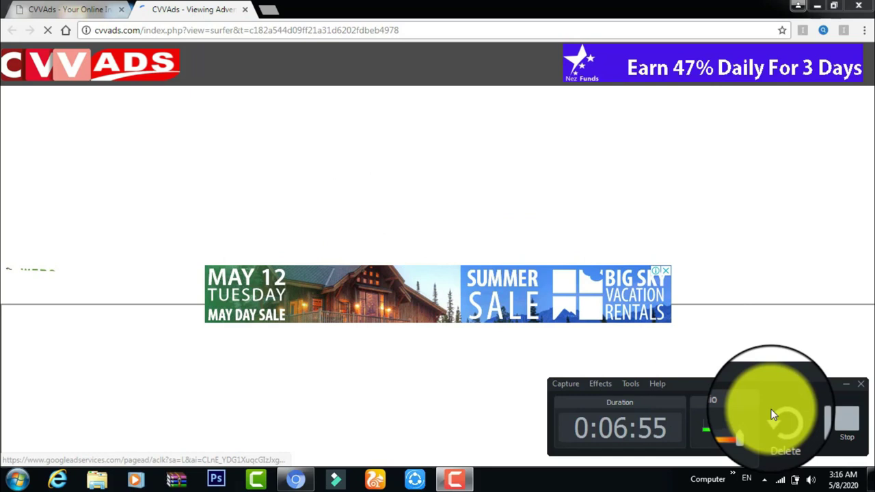
{"action": "left_click", "coordinate": [819, 430]}
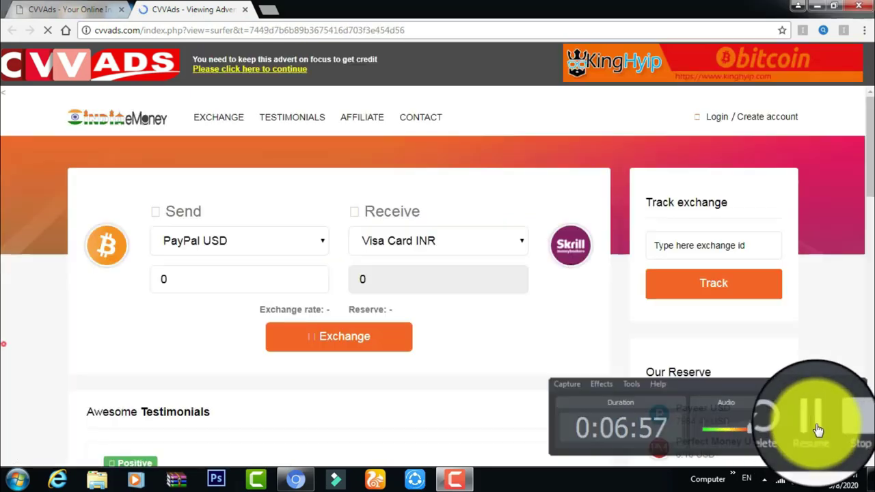
Step: Pick the upside-down picture to get the watching credit, then close the ad tab
{"action": "left_click", "coordinate": [809, 428]}
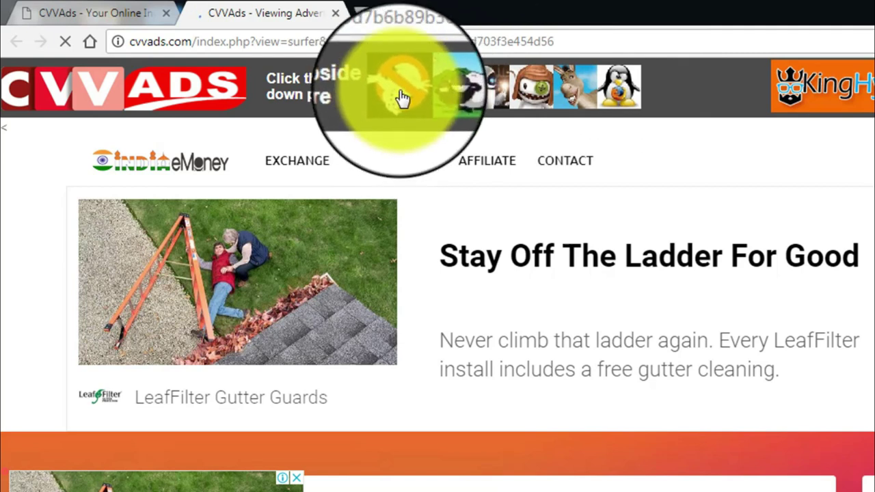
{"action": "left_click", "coordinate": [402, 98]}
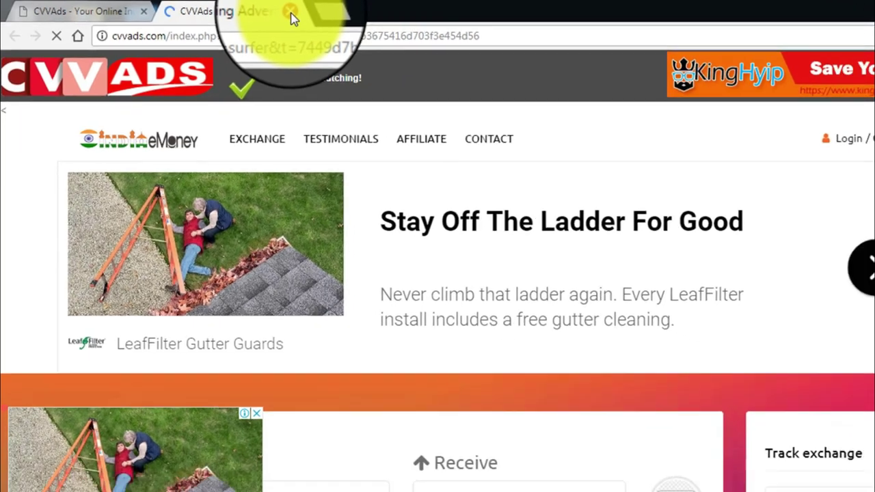
{"action": "left_click", "coordinate": [336, 14]}
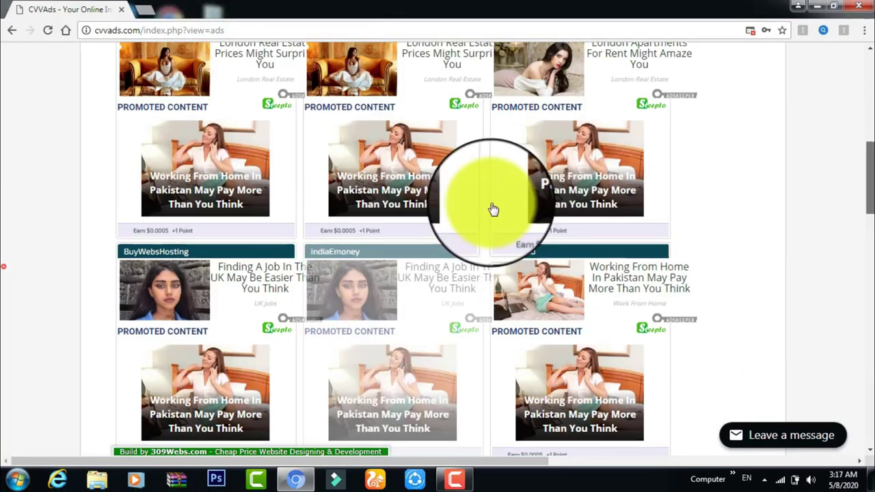
{"action": "scroll", "coordinate": [830, 235], "scroll_direction": "up", "scroll_amount": 1}
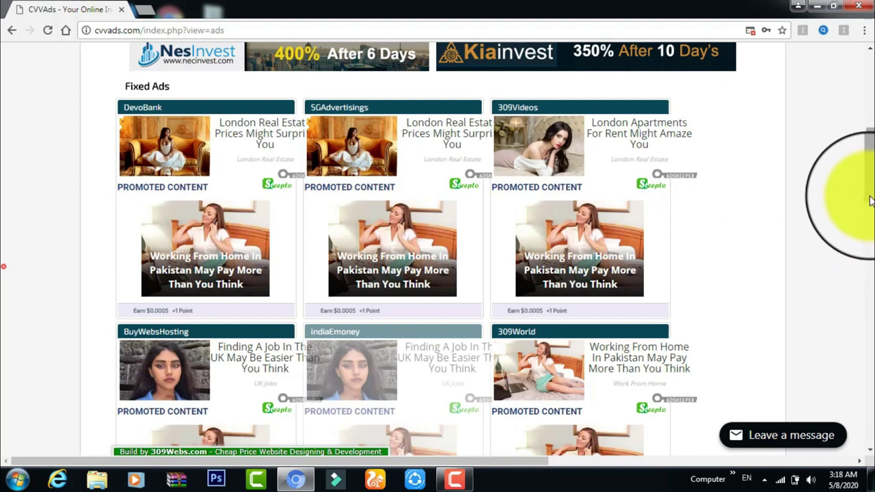
{"action": "scroll", "coordinate": [668, 127], "scroll_direction": "up", "scroll_amount": 1}
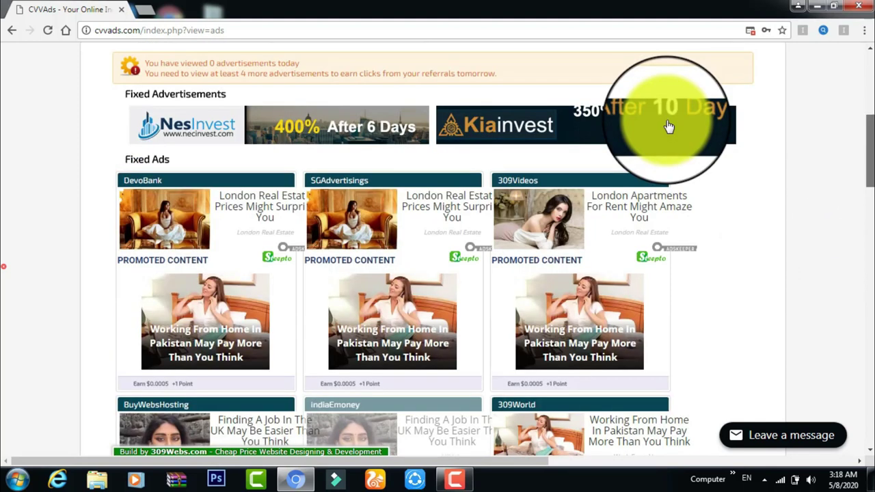
{"action": "left_click", "coordinate": [669, 126]}
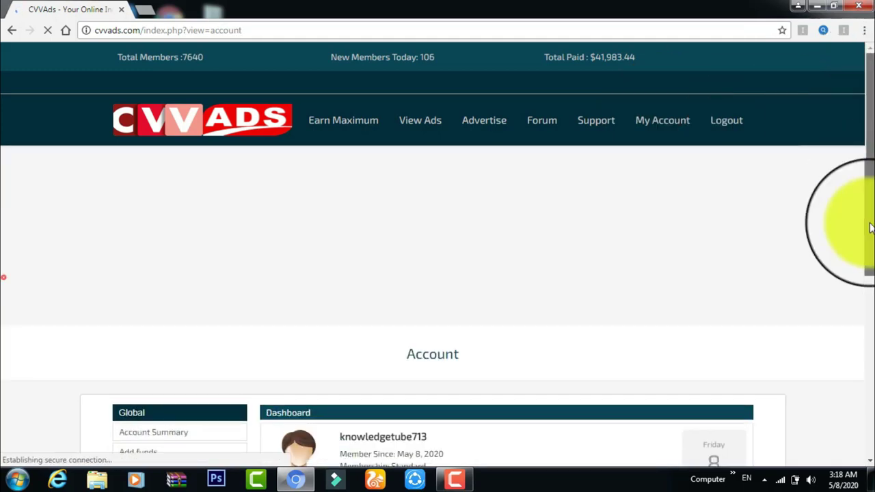
{"action": "scroll", "coordinate": [870, 230], "scroll_direction": "down", "scroll_amount": 4}
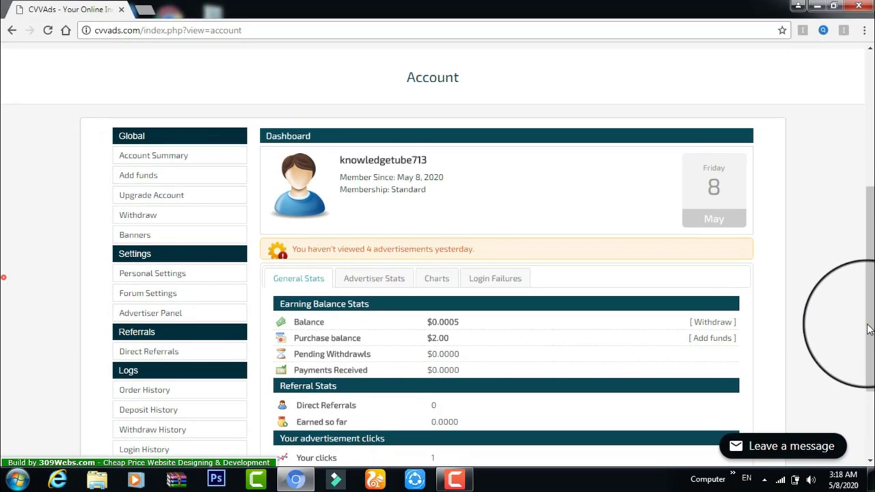
{"action": "left_click_drag", "start_coordinate": [867, 329], "coordinate": [867, 304]}
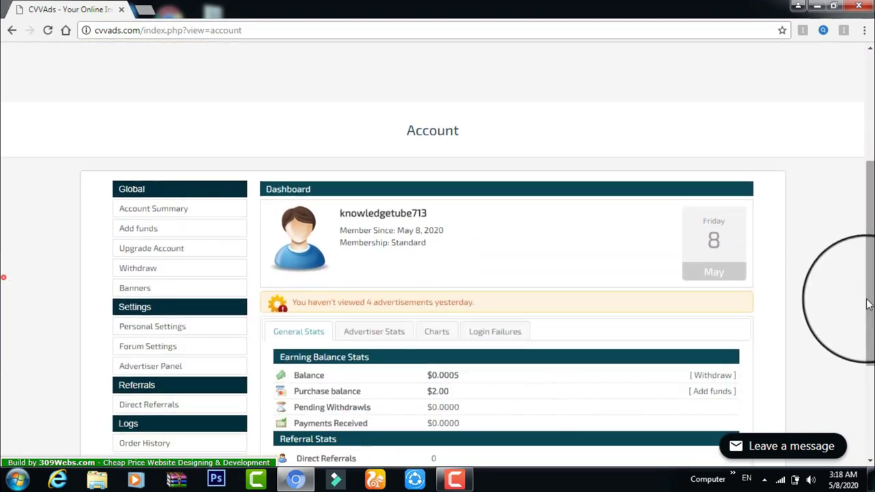
{"action": "left_click_drag", "start_coordinate": [869, 311], "coordinate": [868, 316]}
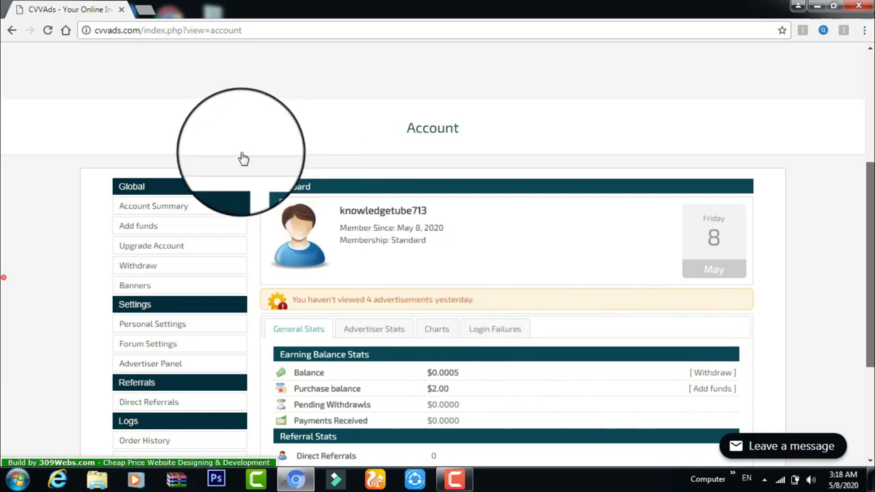
{"action": "scroll", "coordinate": [244, 158], "scroll_direction": "down", "scroll_amount": 1}
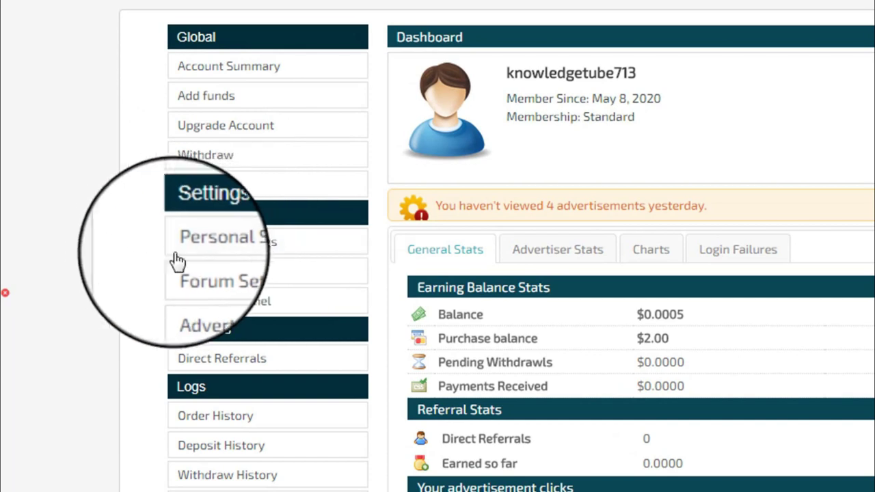
Step: In Personal Settings, enter the Payeer account ID in the Payeer field
{"action": "left_click", "coordinate": [240, 247]}
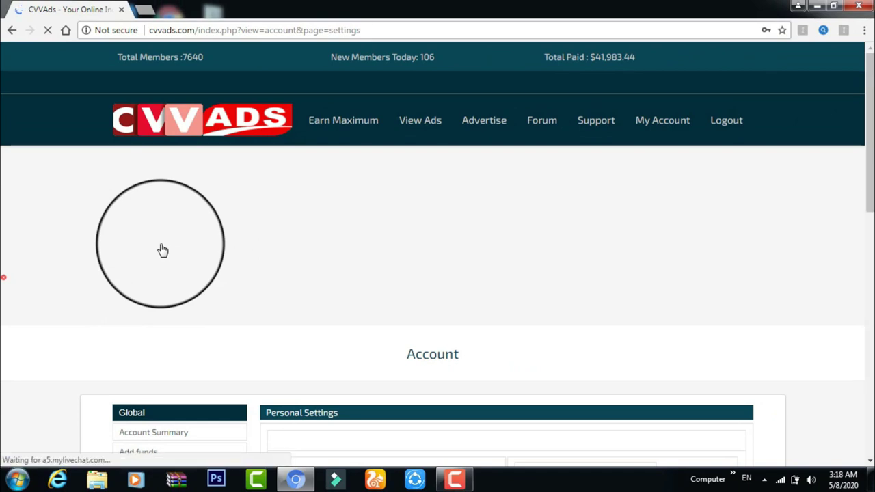
{"action": "scroll", "coordinate": [870, 317], "scroll_direction": "down", "scroll_amount": 1}
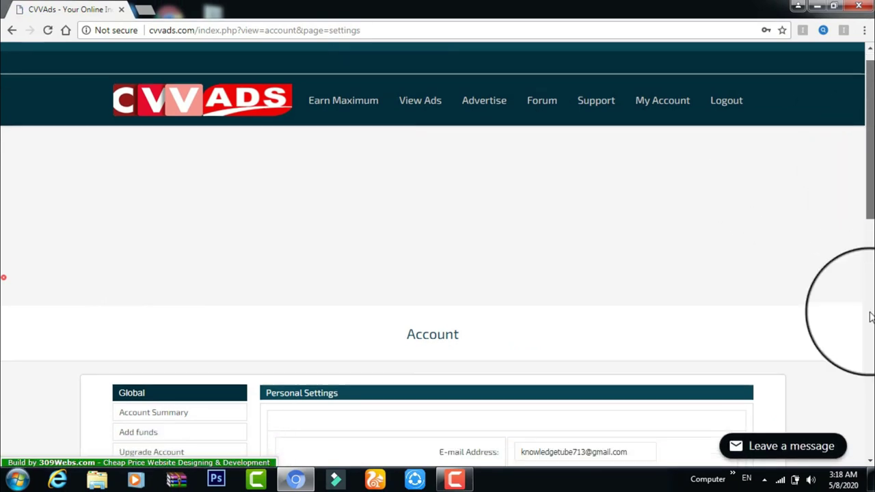
{"action": "scroll", "coordinate": [871, 317], "scroll_direction": "down", "scroll_amount": 5}
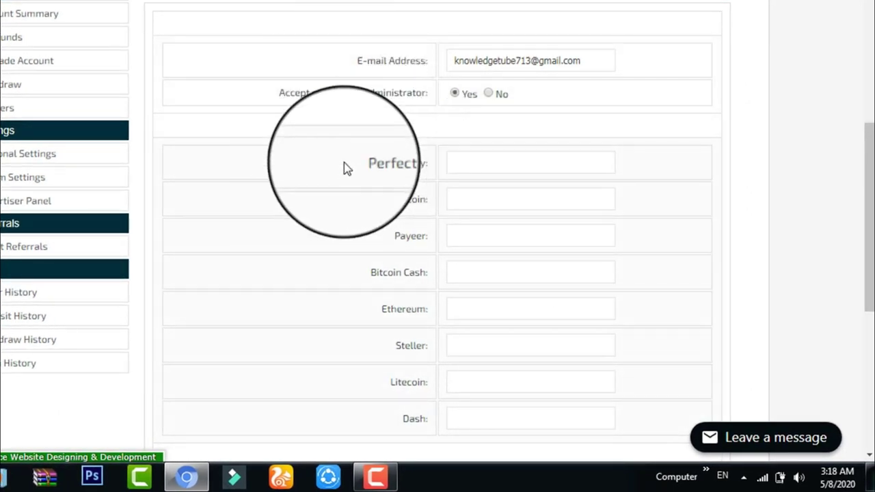
{"action": "left_click_drag", "start_coordinate": [408, 406], "coordinate": [383, 309]}
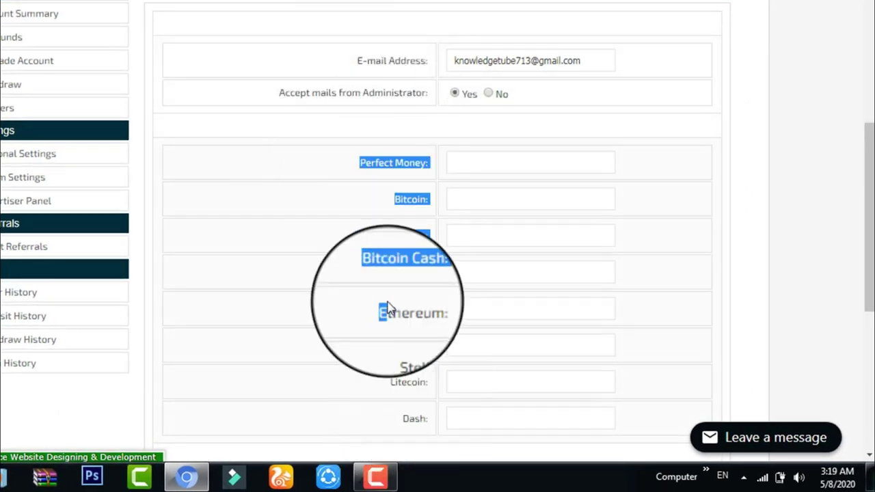
{"action": "left_click", "coordinate": [358, 175]}
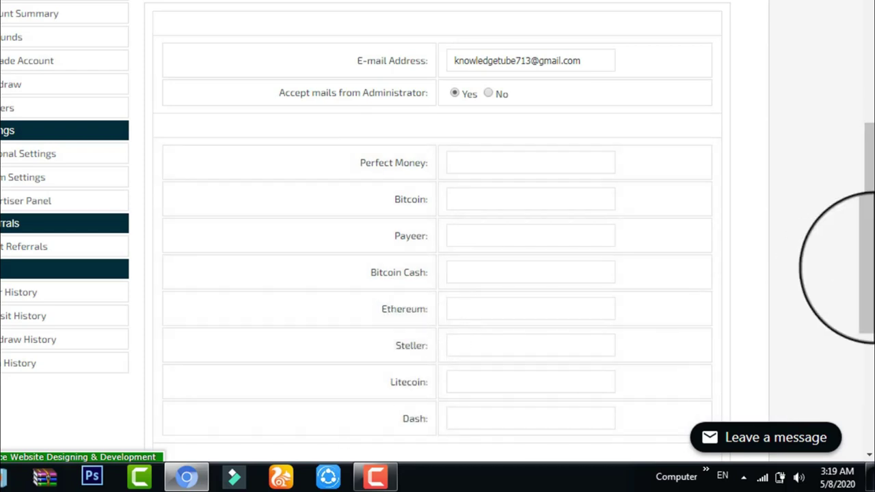
{"action": "left_click_drag", "start_coordinate": [864, 264], "coordinate": [862, 290]}
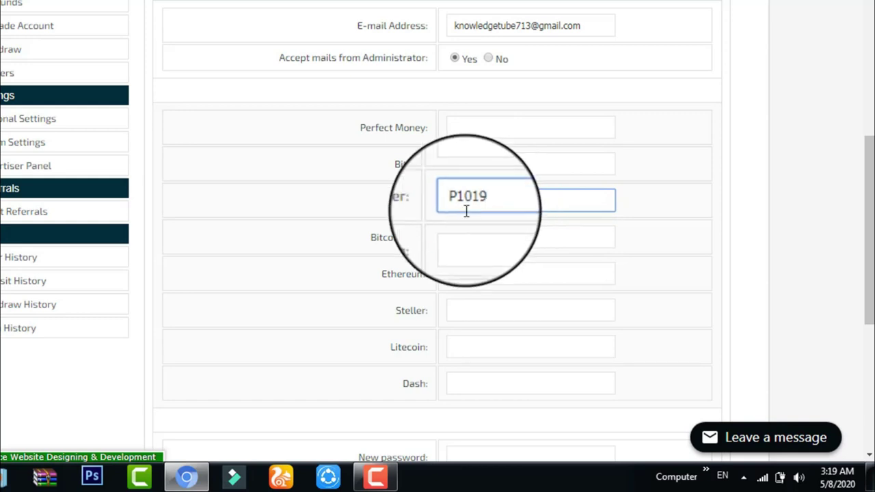
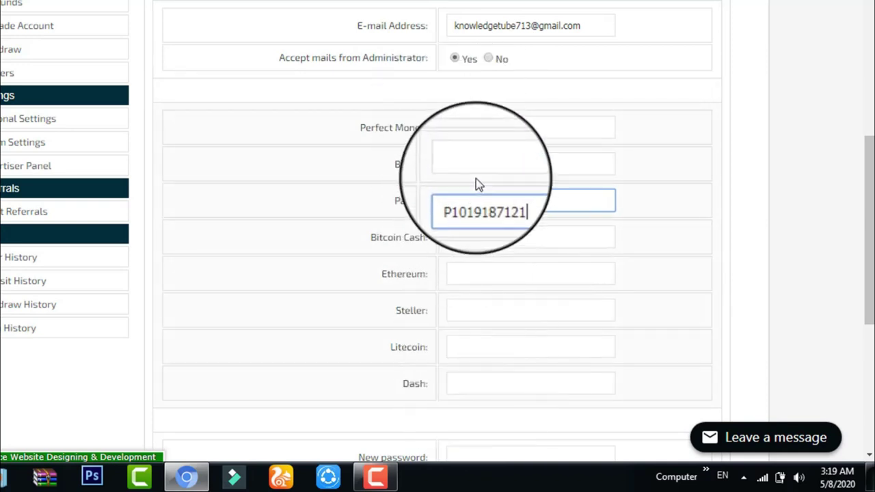
{"action": "left_click", "coordinate": [455, 128]}
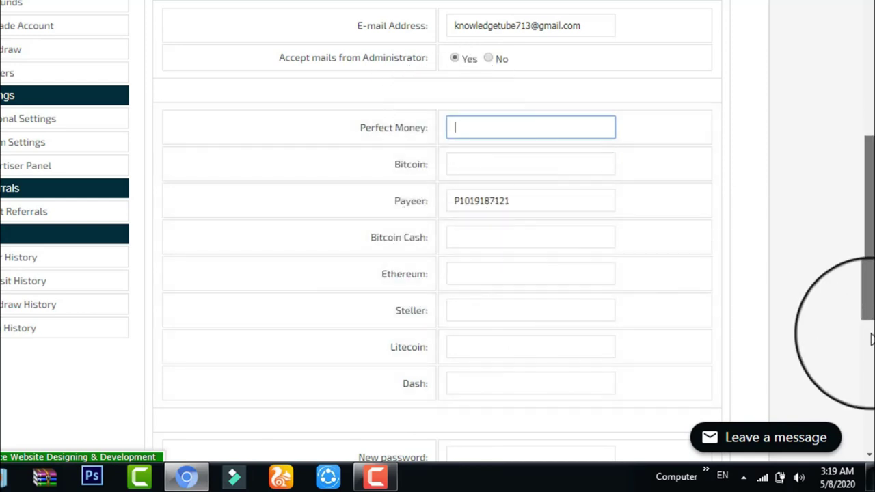
Step: Confirm with the current password and submit the personal settings
{"action": "scroll", "coordinate": [872, 349], "scroll_direction": "down", "scroll_amount": 5}
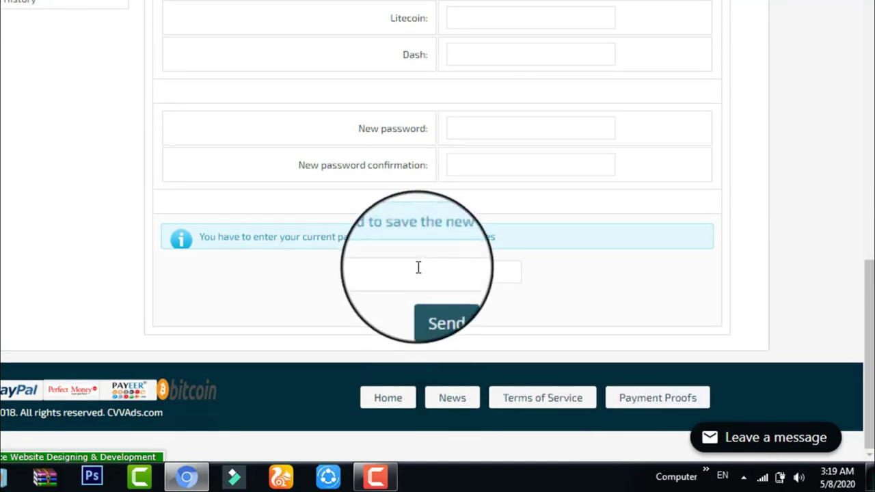
{"action": "left_click", "coordinate": [416, 275]}
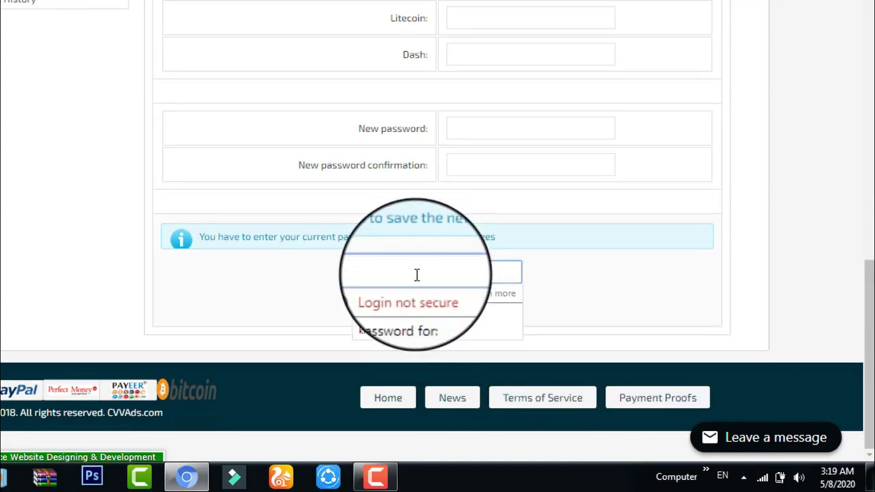
{"action": "key", "text": "Escape"}
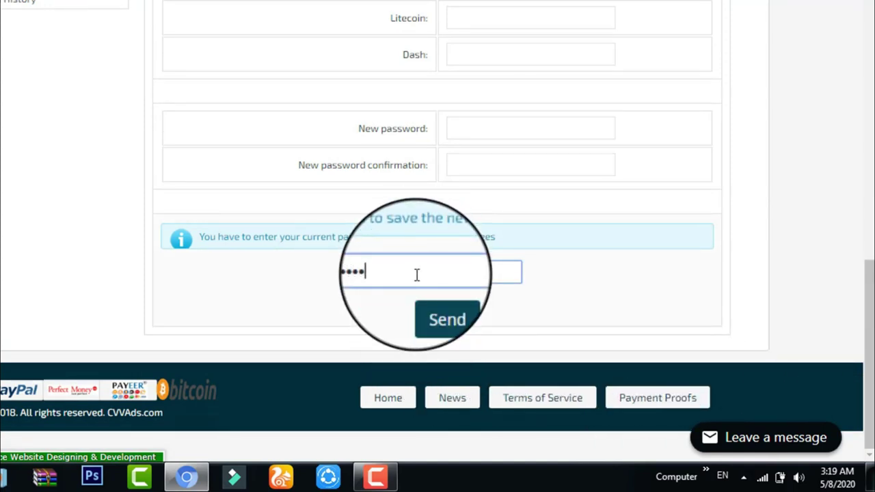
{"action": "left_click", "coordinate": [436, 312]}
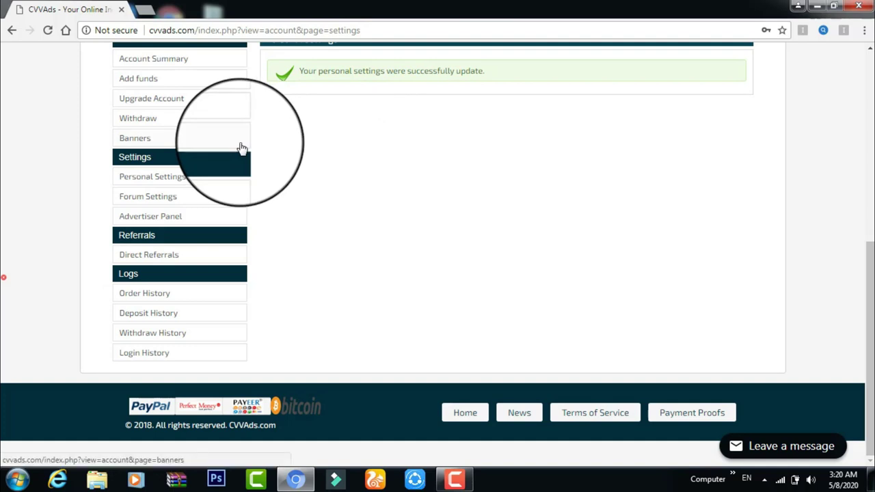
Step: Go to Withdraw and highlight the $0.01 minimum cashout in the insufficient-funds message
{"action": "left_click", "coordinate": [137, 119]}
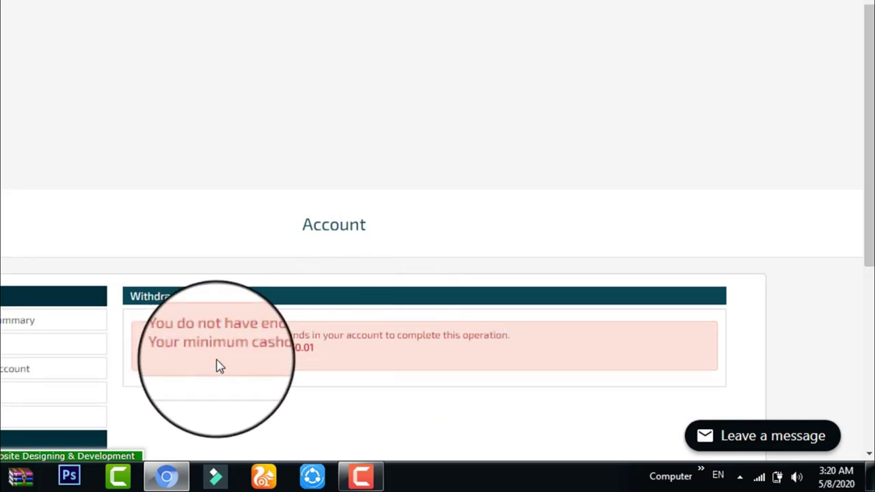
{"action": "double_click", "coordinate": [325, 356]}
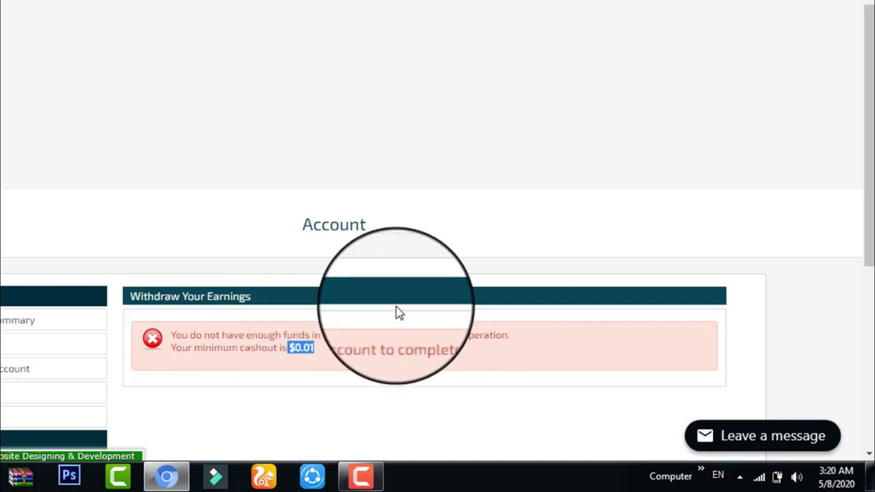
{"action": "mouse_move", "coordinate": [369, 484]}
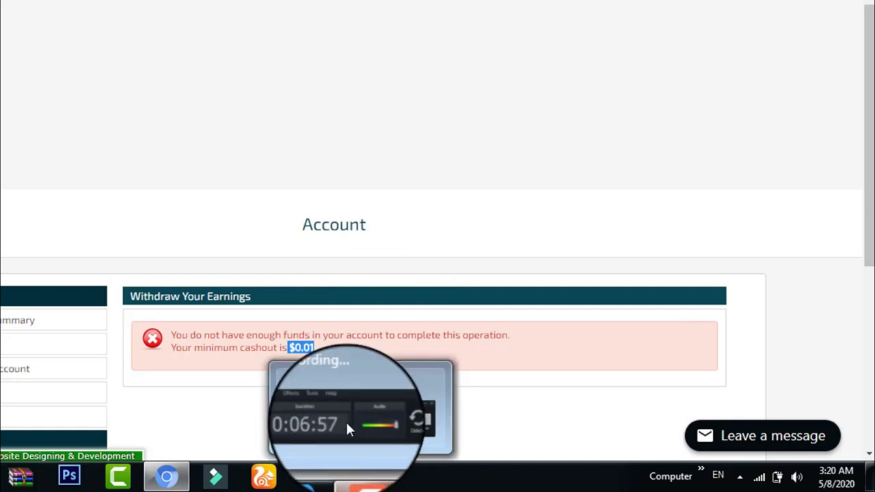
{"action": "left_click", "coordinate": [338, 409]}
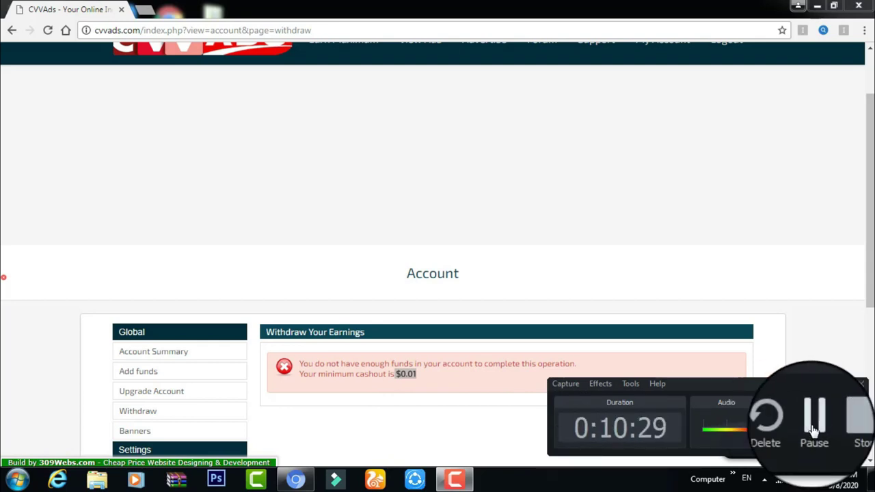
Step: Open My Account and find the Balance under General Stats
{"action": "left_click", "coordinate": [813, 429]}
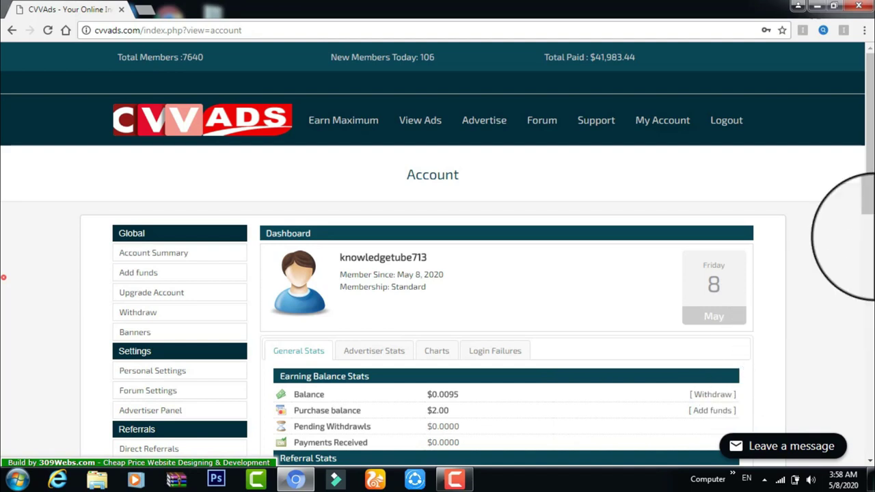
{"action": "scroll", "coordinate": [865, 247], "scroll_direction": "down", "scroll_amount": 2}
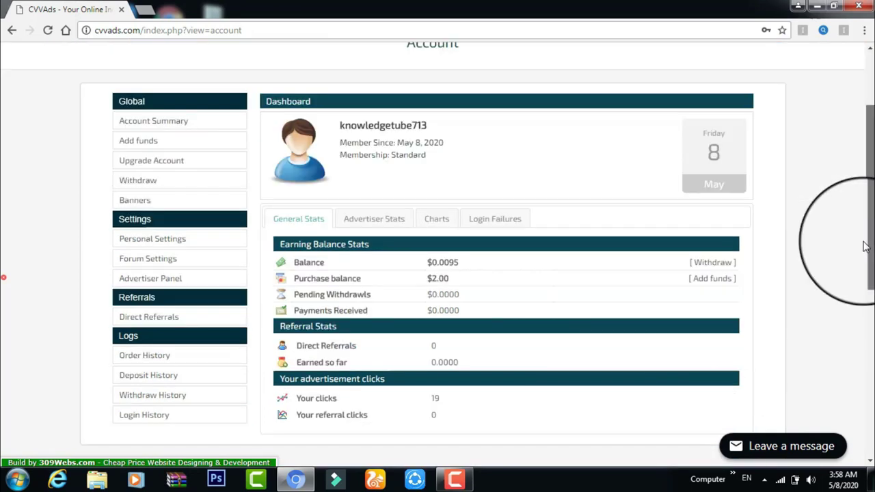
{"action": "scroll", "coordinate": [865, 247], "scroll_direction": "down", "scroll_amount": 1}
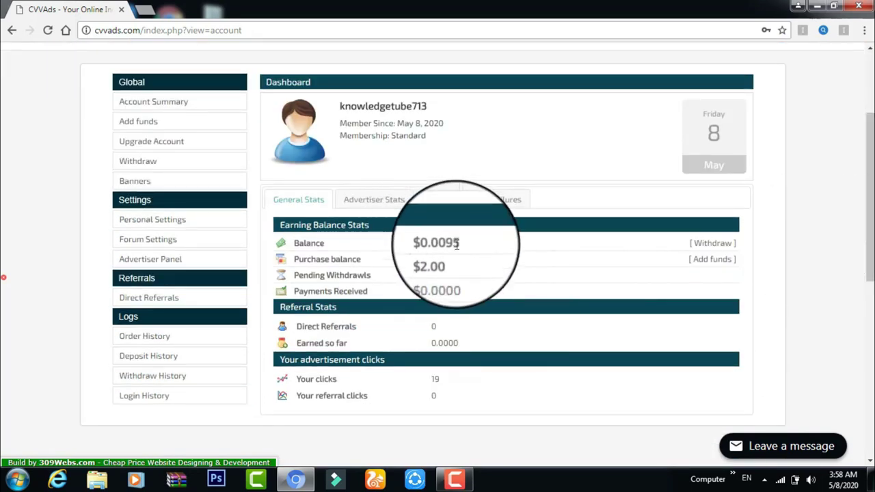
{"action": "left_click_drag", "start_coordinate": [460, 250], "coordinate": [450, 246]}
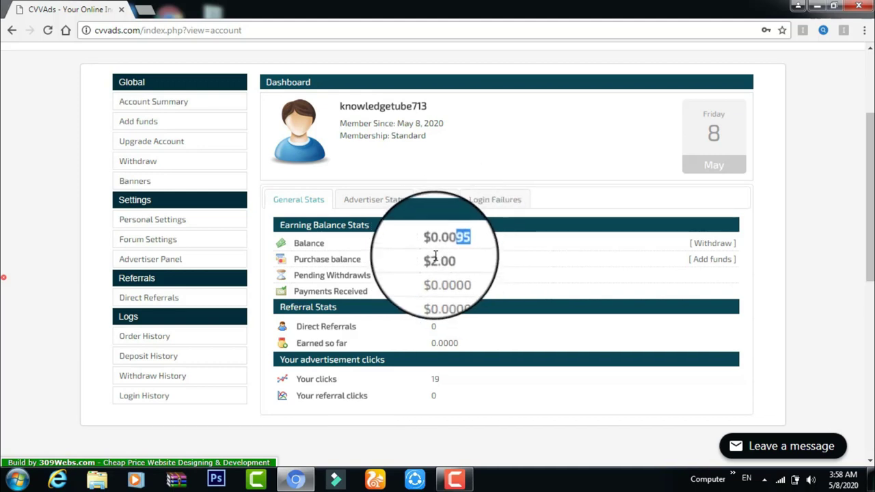
{"action": "left_click", "coordinate": [462, 247]}
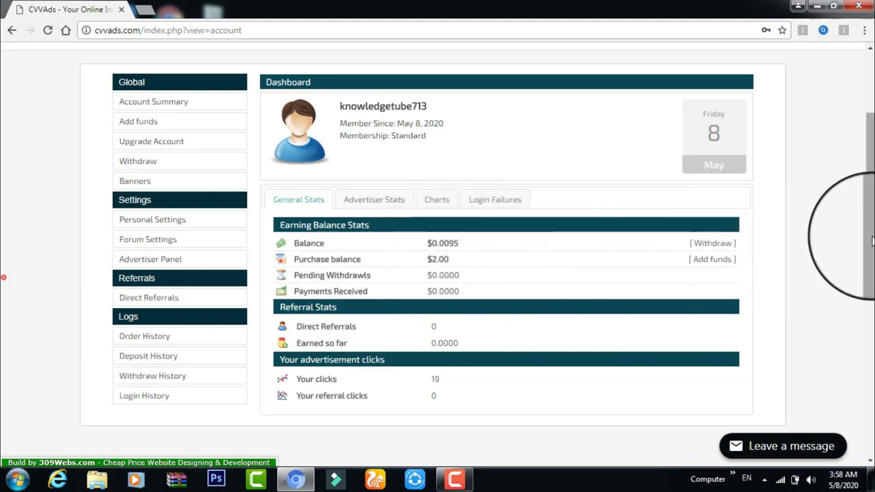
Step: Highlight the full $0.0095 balance, then reload the dashboard via My Account
{"action": "scroll", "coordinate": [862, 213], "scroll_direction": "up", "scroll_amount": 1}
{"action": "left_click_drag", "start_coordinate": [864, 218], "coordinate": [846, 207]}
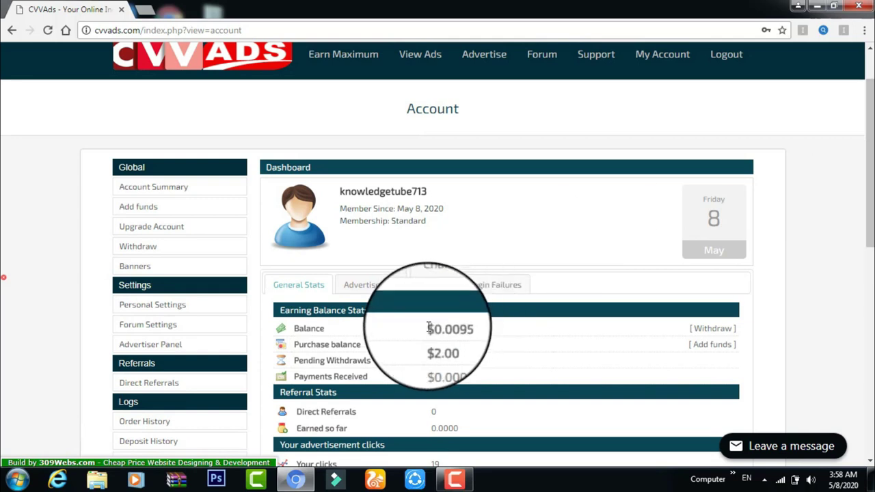
{"action": "left_click_drag", "start_coordinate": [428, 328], "coordinate": [473, 329]}
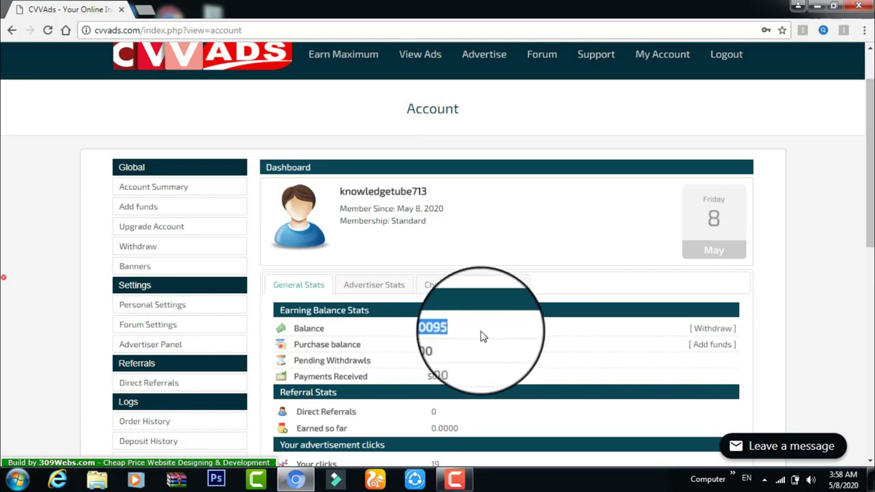
{"action": "left_click", "coordinate": [796, 227]}
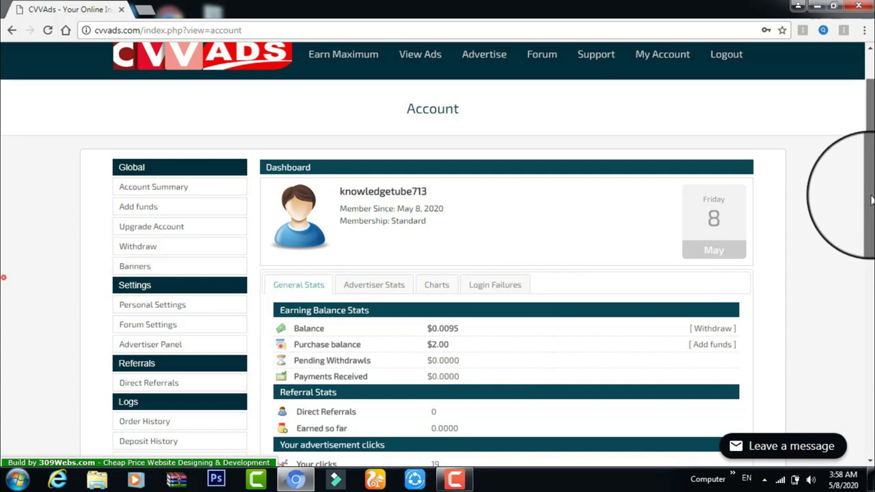
{"action": "left_click_drag", "start_coordinate": [866, 196], "coordinate": [866, 185]}
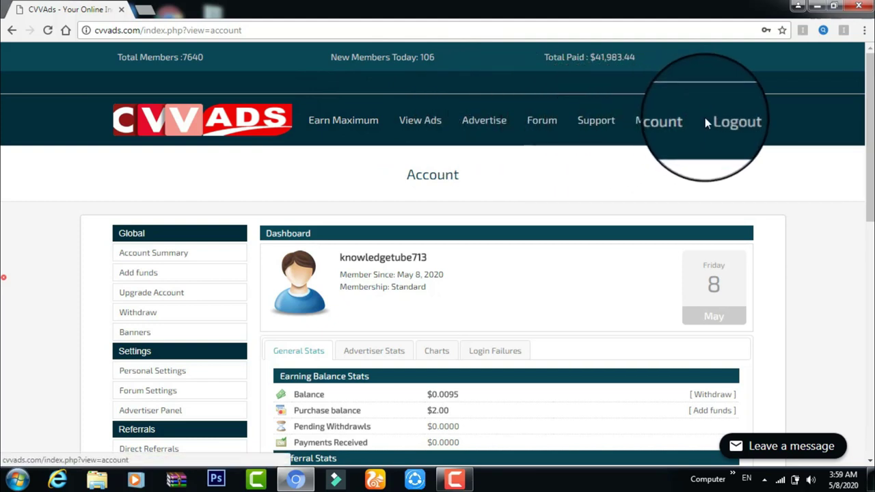
{"action": "left_click", "coordinate": [669, 123]}
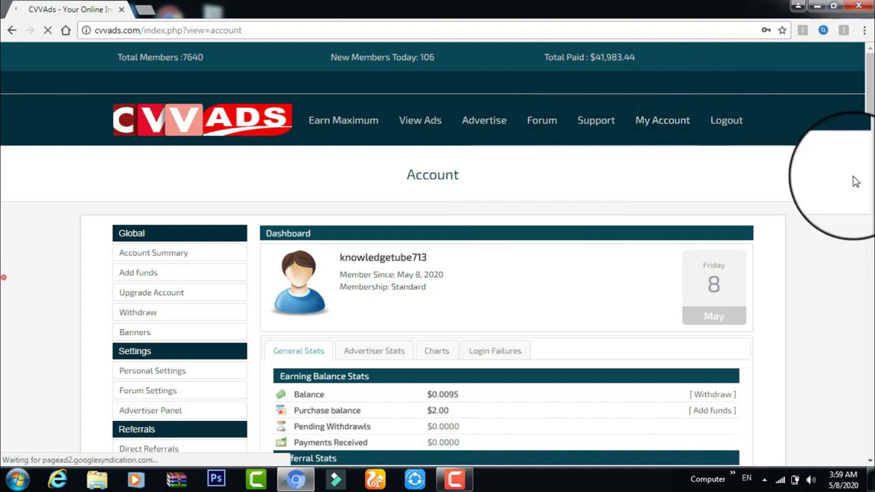
{"action": "left_click_drag", "start_coordinate": [871, 172], "coordinate": [863, 251]}
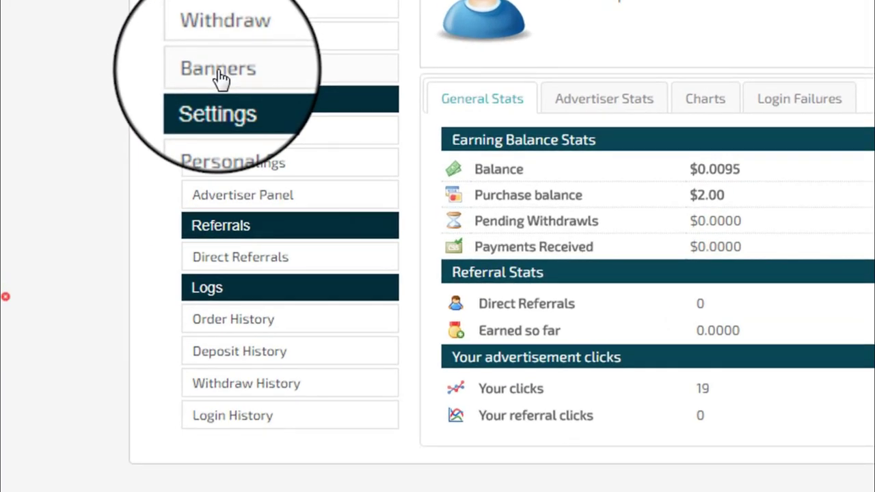
Step: Go to Banners and select the referral link URL in the blue info bar
{"action": "left_click", "coordinate": [219, 79]}
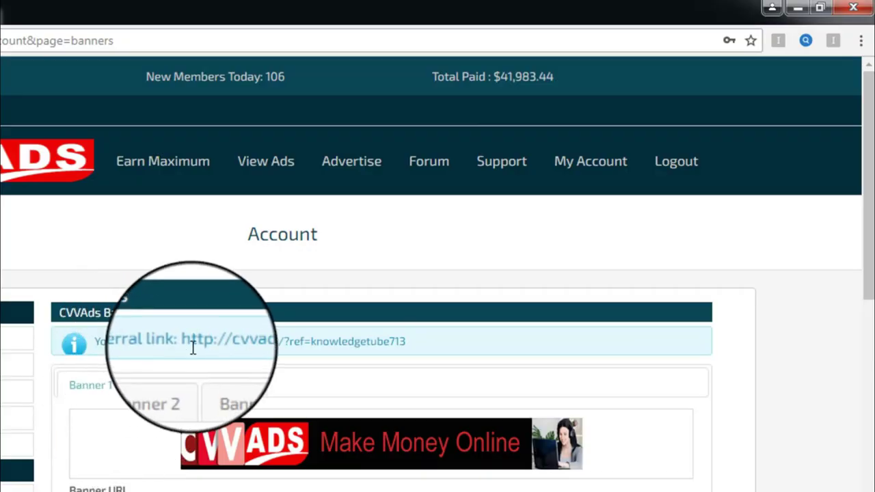
{"action": "left_click", "coordinate": [435, 335]}
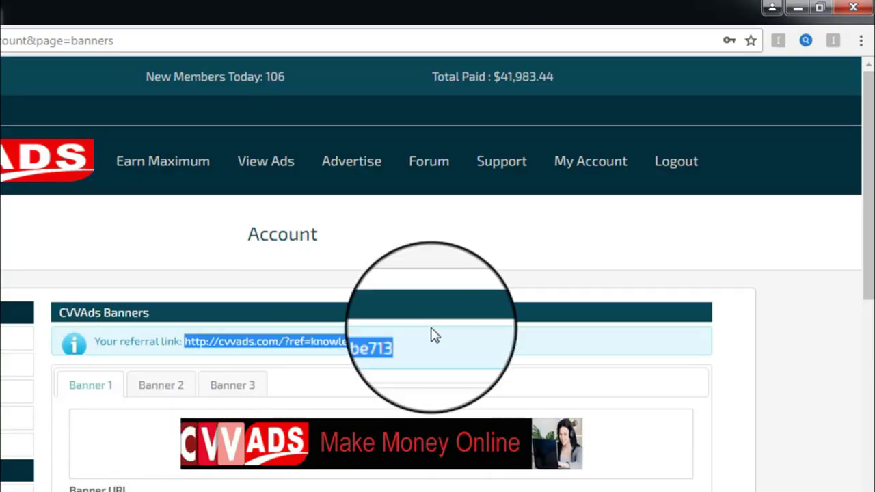